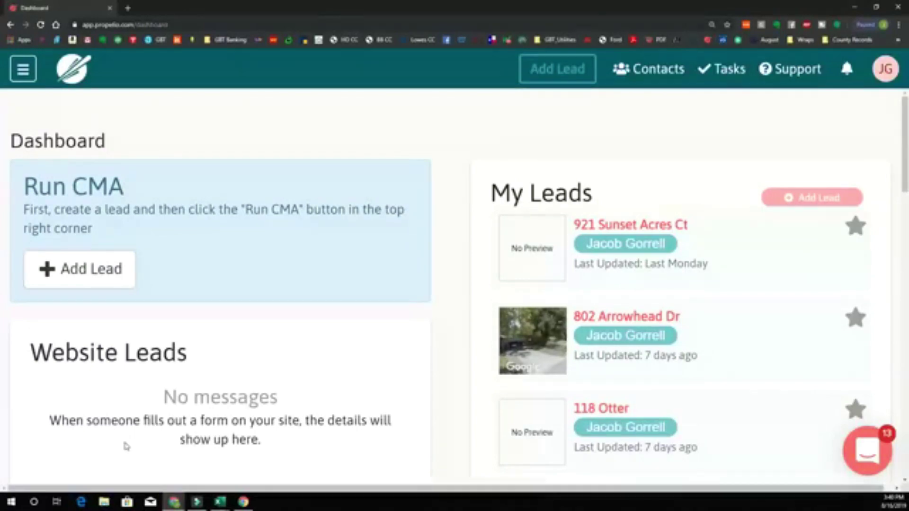
left_click(575, 70)
left_click(235, 213)
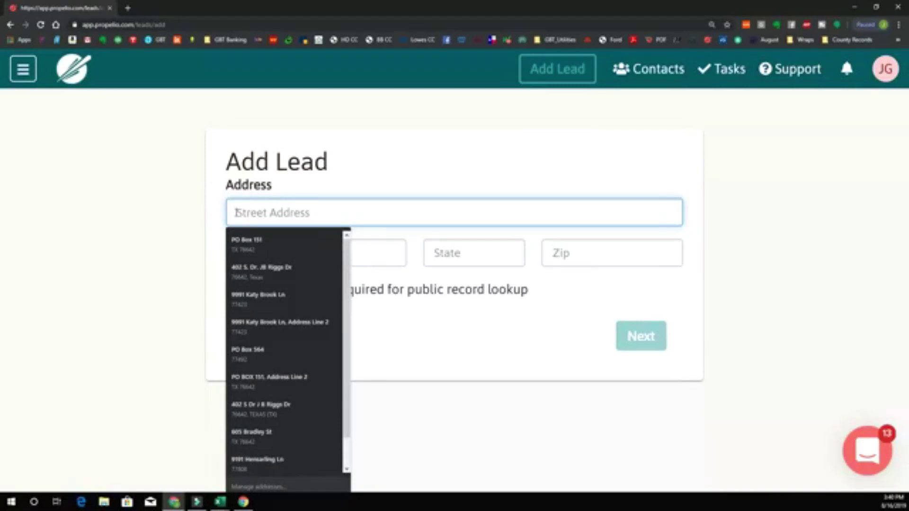
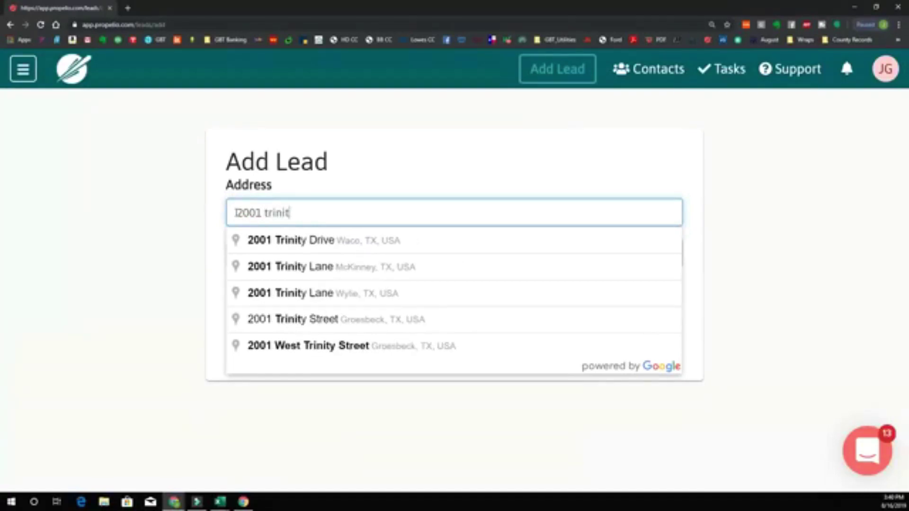
left_click(337, 243)
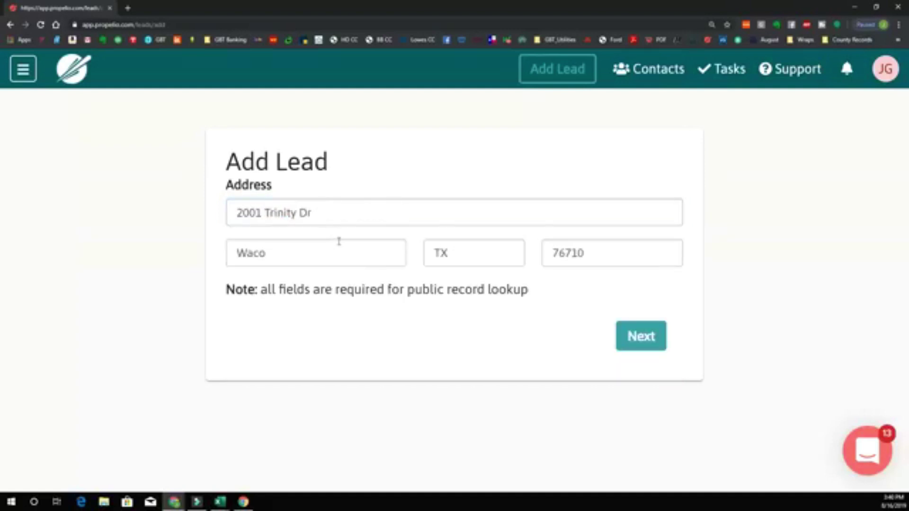
left_click(633, 345)
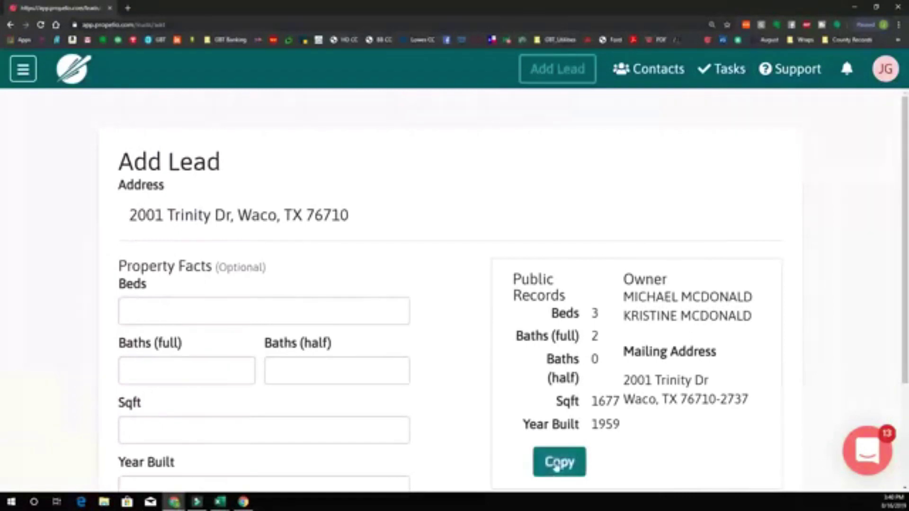
- Copy the public-record facts (3 beds, 2 baths, 1677 sqft, built 1959) and save the lead
left_click(560, 472)
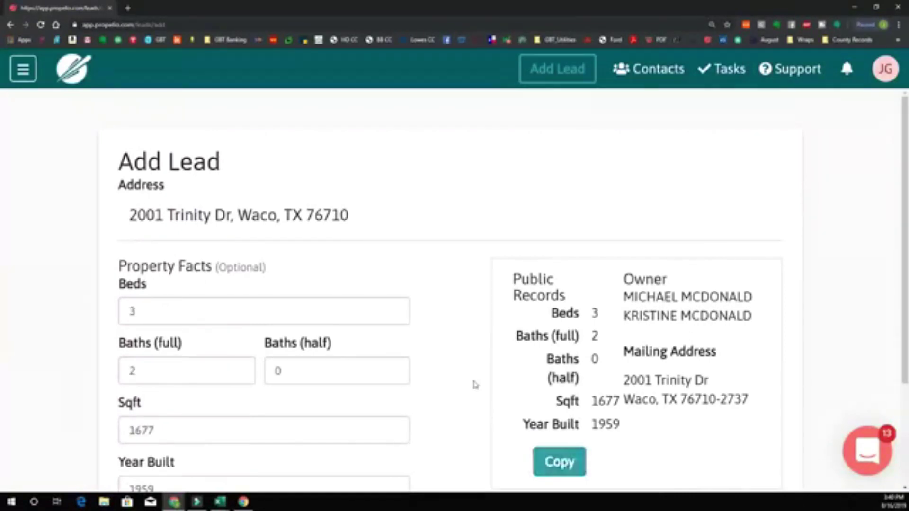
scroll(475, 384, "down", 3)
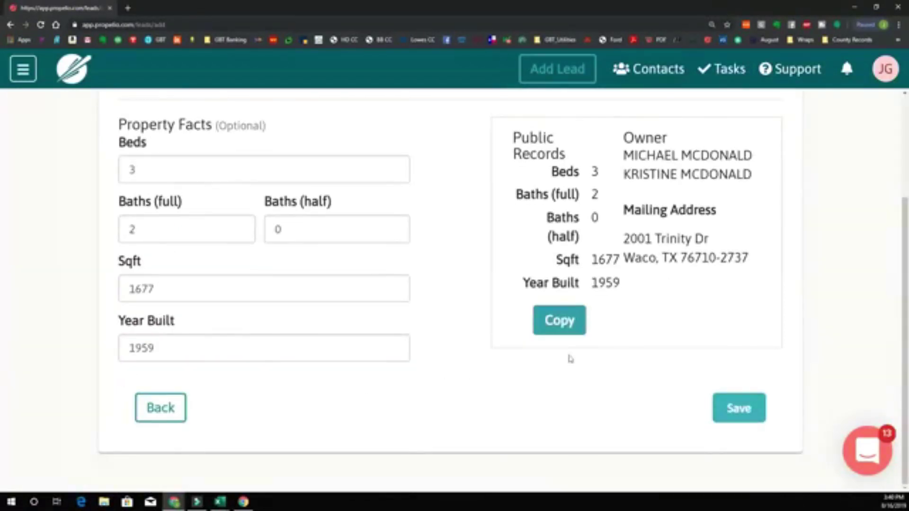
left_click(739, 409)
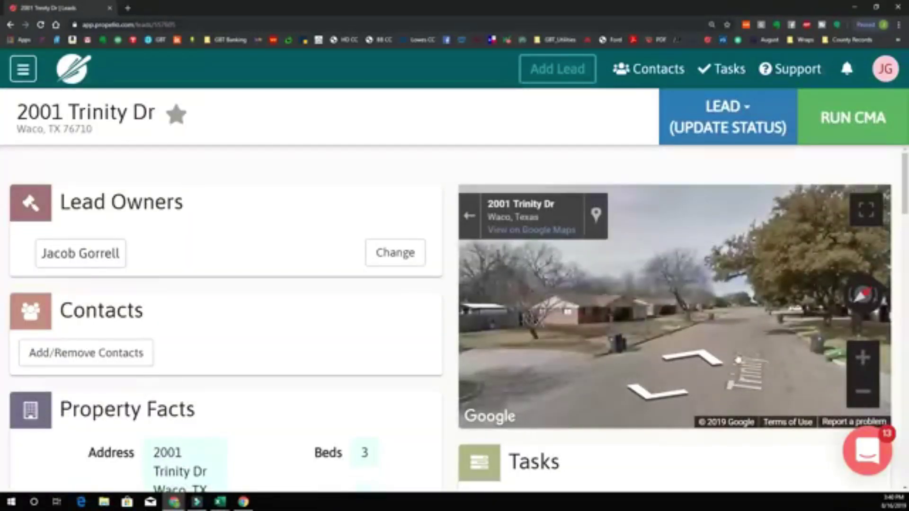
- Turn the Street View to face the house and run the CMA
left_click_drag(761, 323, 430, 290)
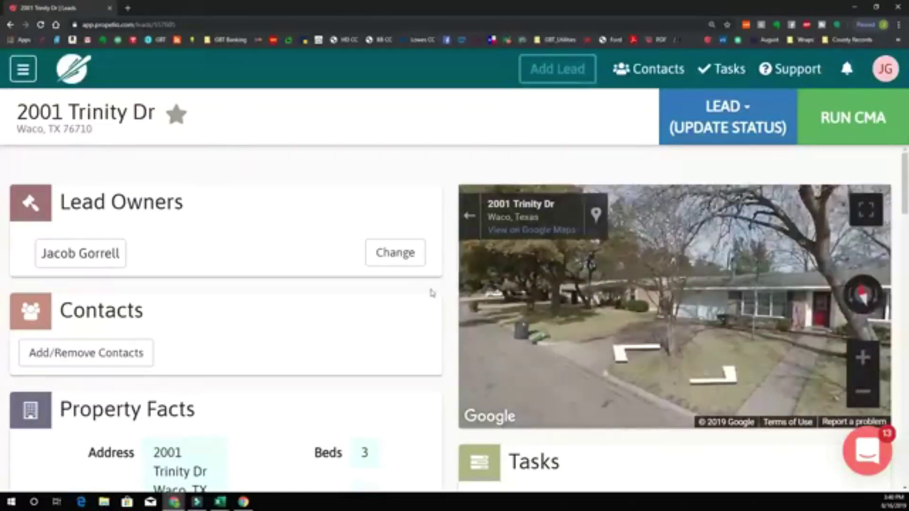
left_click_drag(772, 301, 689, 312)
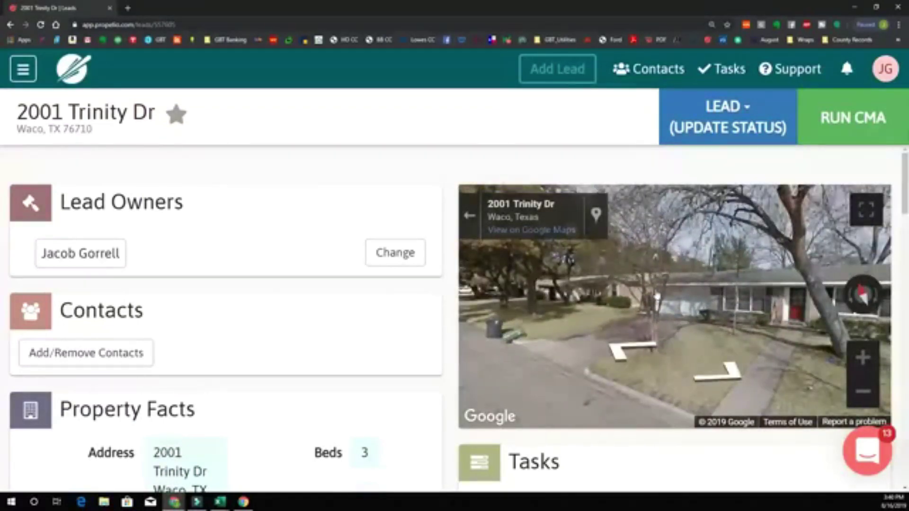
left_click_drag(713, 274, 582, 280)
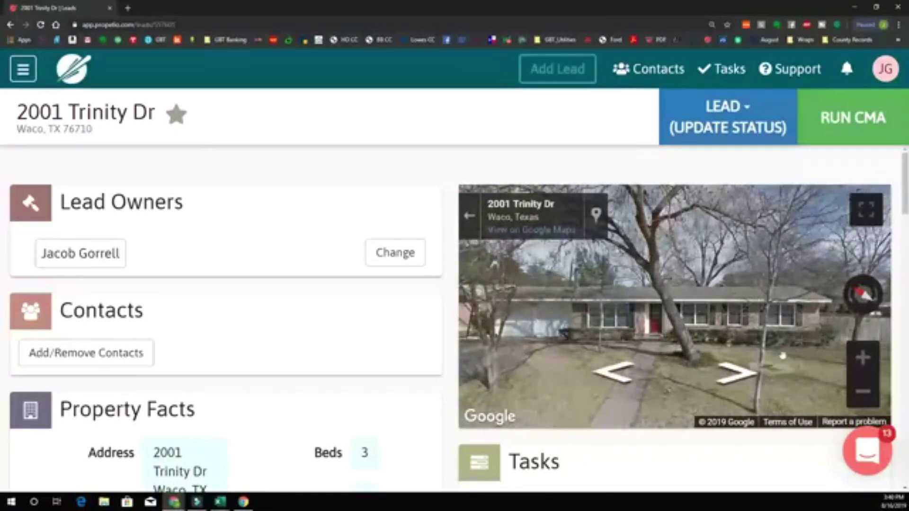
left_click(852, 118)
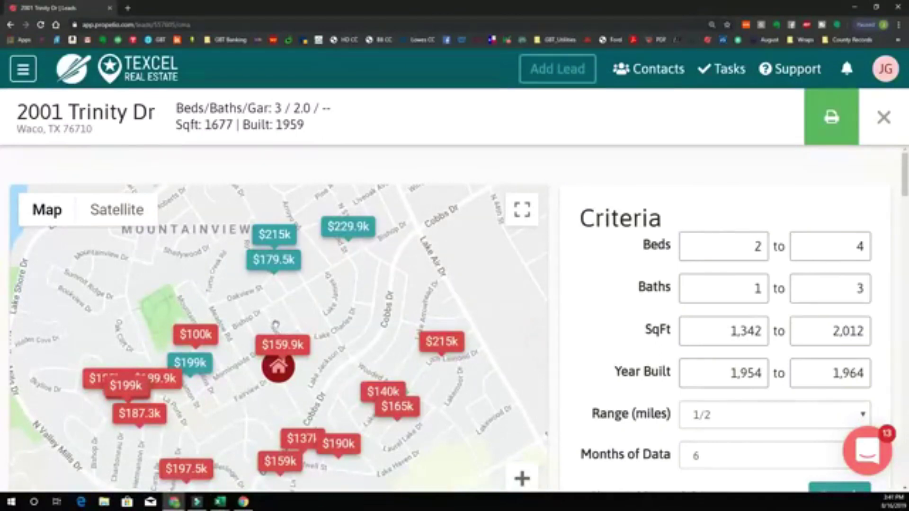
- Recentre the comps map, check the 1964 Year Built limit, and open the $100k sold comp
left_click_drag(273, 322, 326, 249)
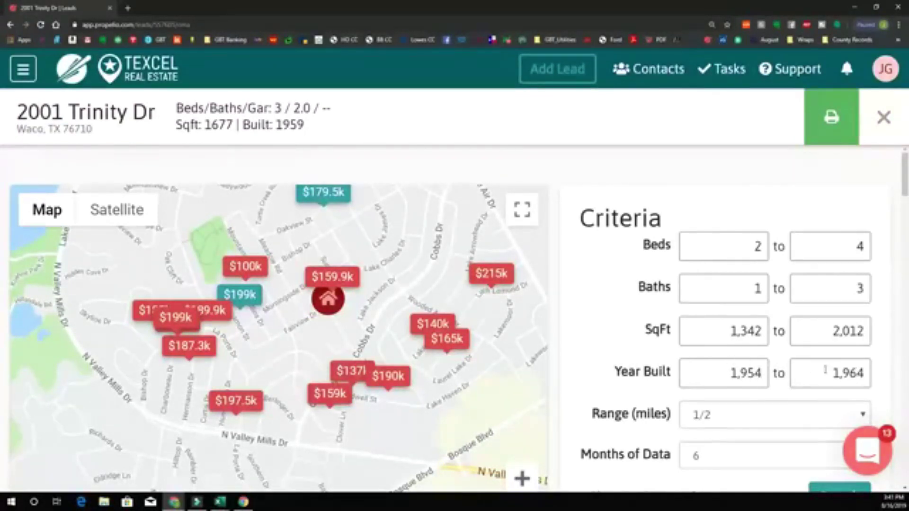
left_click(862, 374)
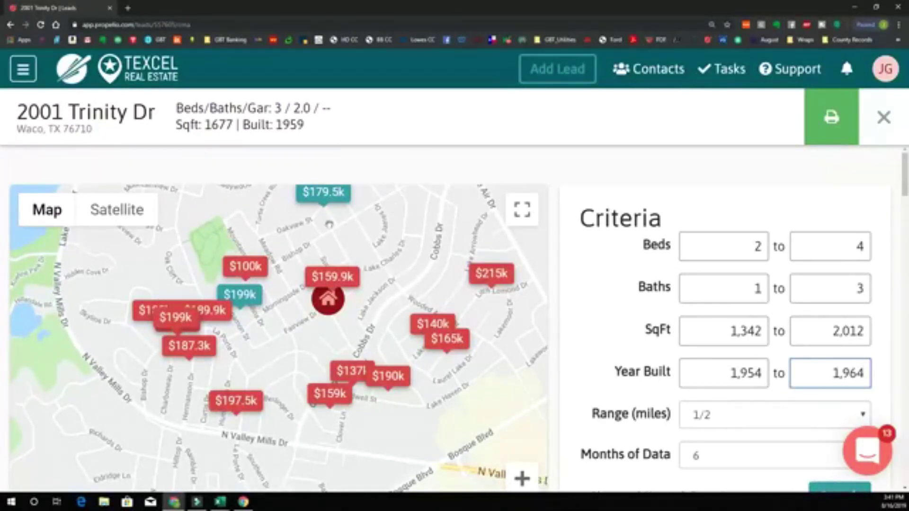
left_click(241, 269)
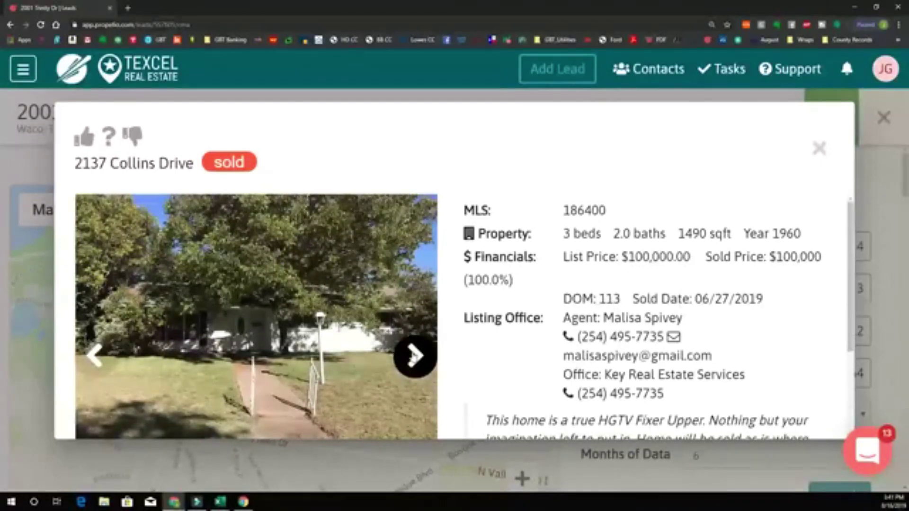
left_click(414, 356)
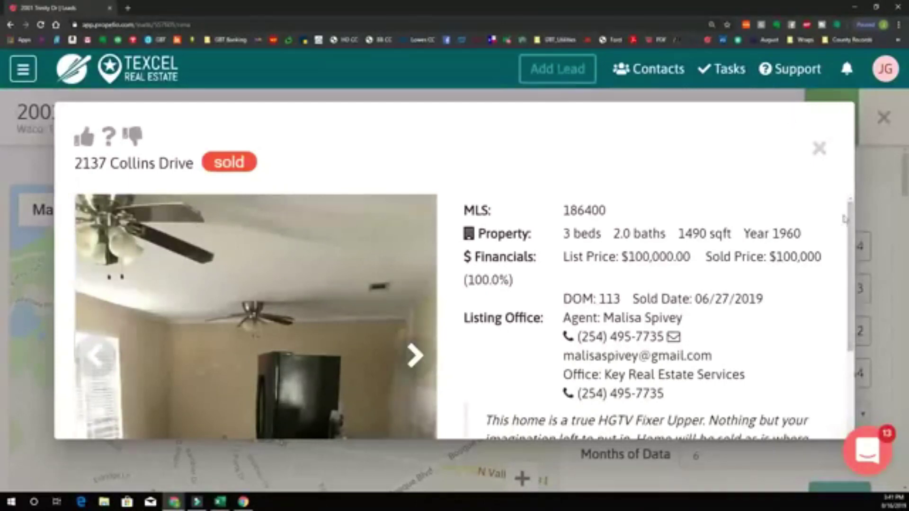
left_click_drag(846, 221, 847, 278)
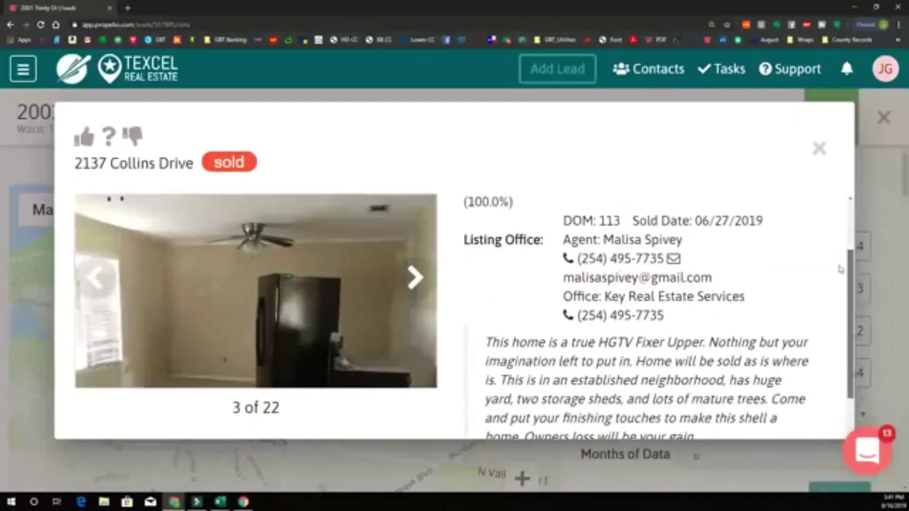
left_click(425, 291)
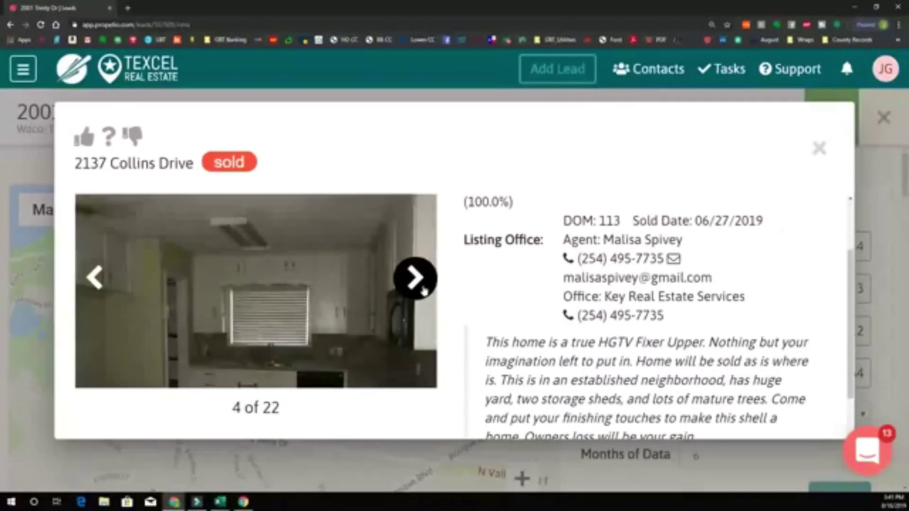
left_click(424, 290)
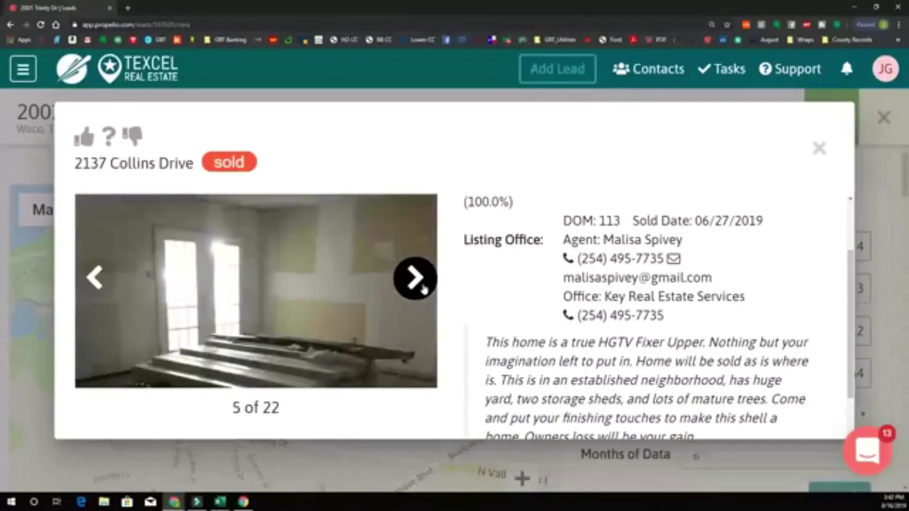
left_click(425, 290)
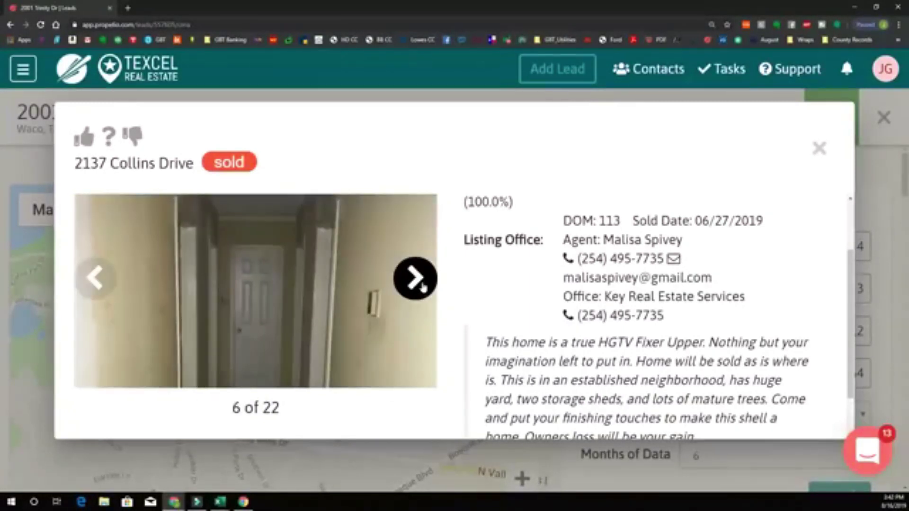
left_click(421, 287)
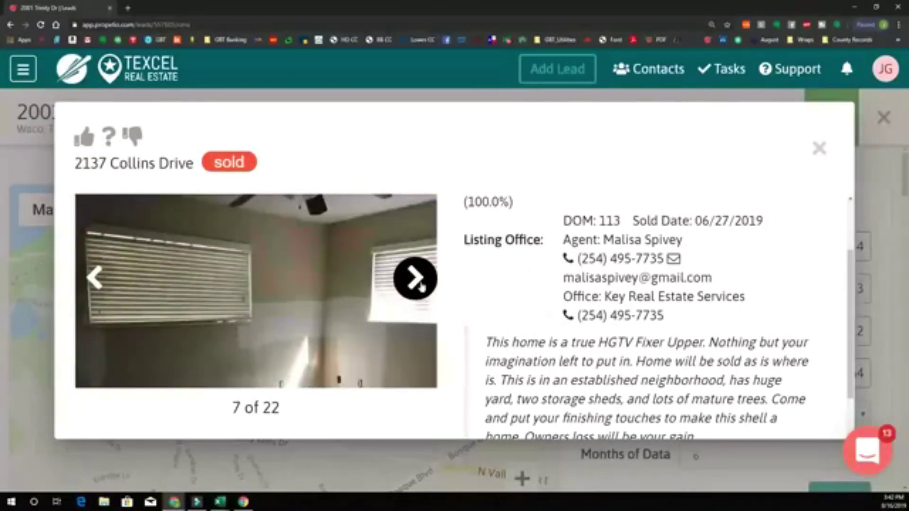
left_click(421, 287)
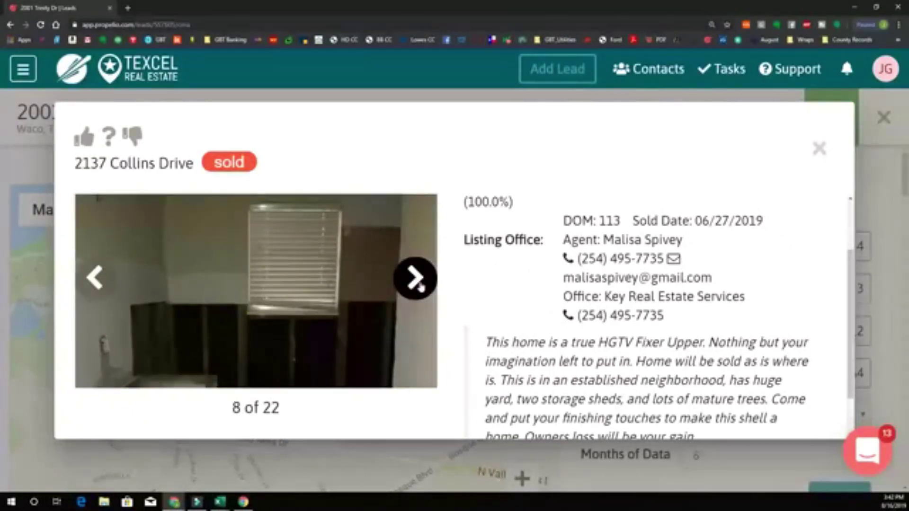
scroll(851, 308, "down", 1)
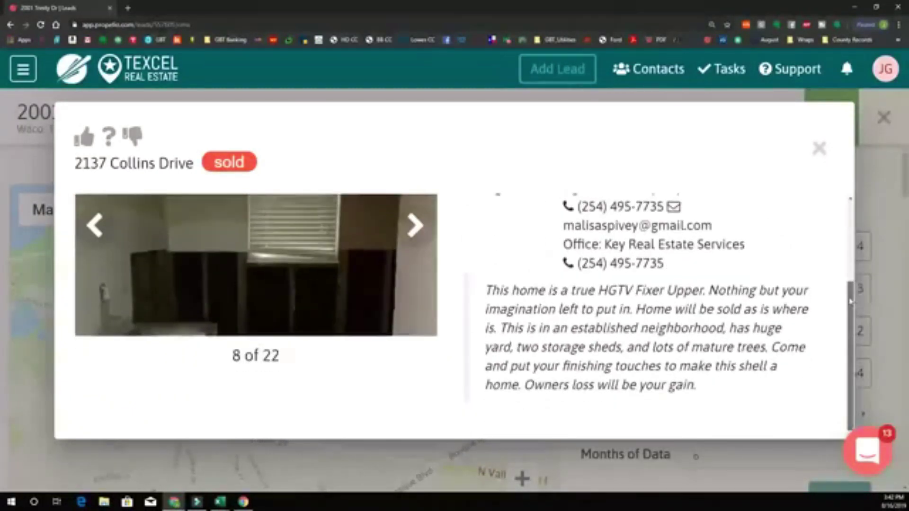
scroll(851, 308, "up", 1)
left_click(428, 254)
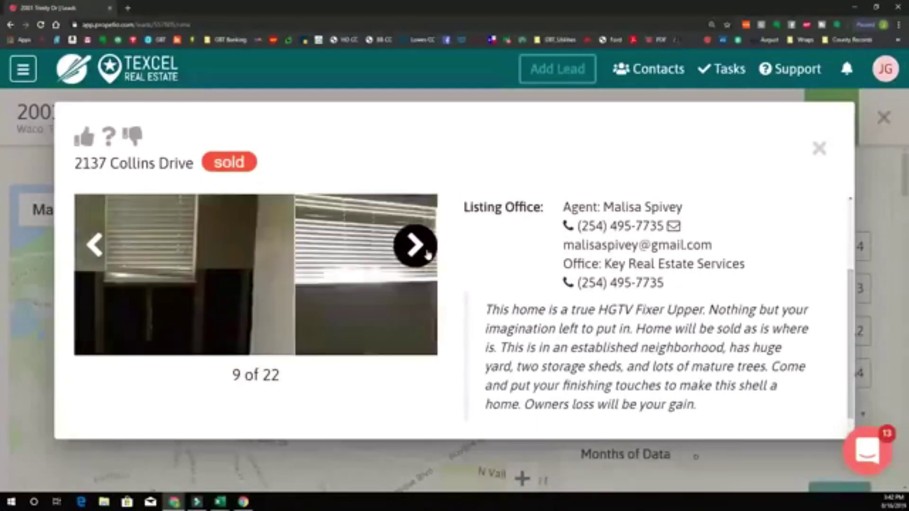
left_click(427, 255)
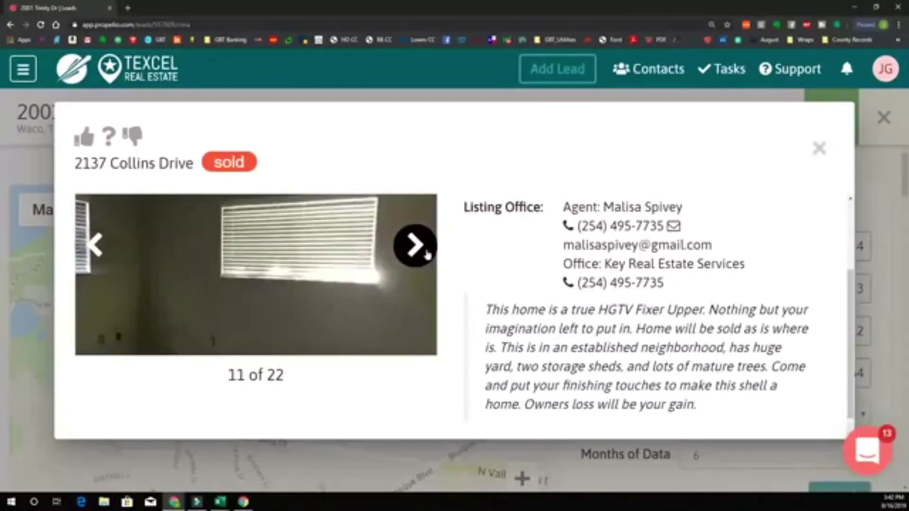
- View the remaining Collins Drive photos through the yard shots, then close its details
scroll(854, 274, "down", 1)
scroll(805, 279, "up", 3)
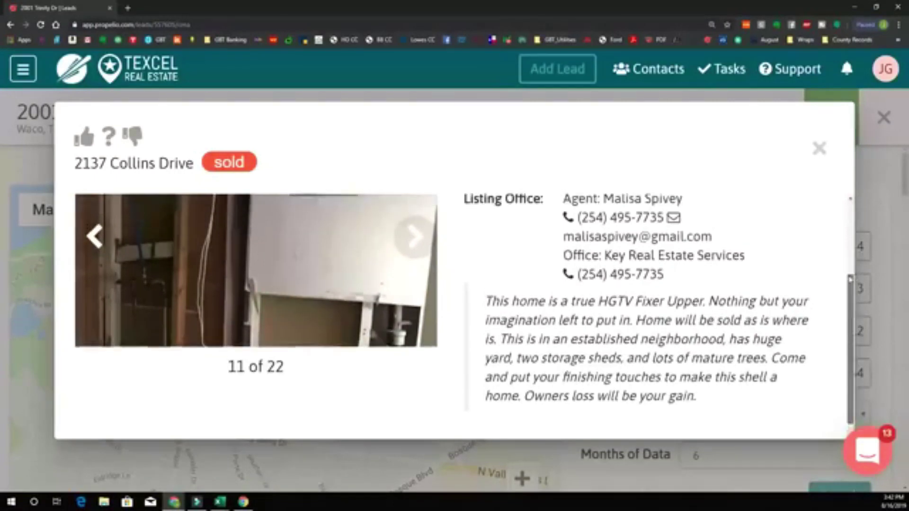
left_click(426, 284)
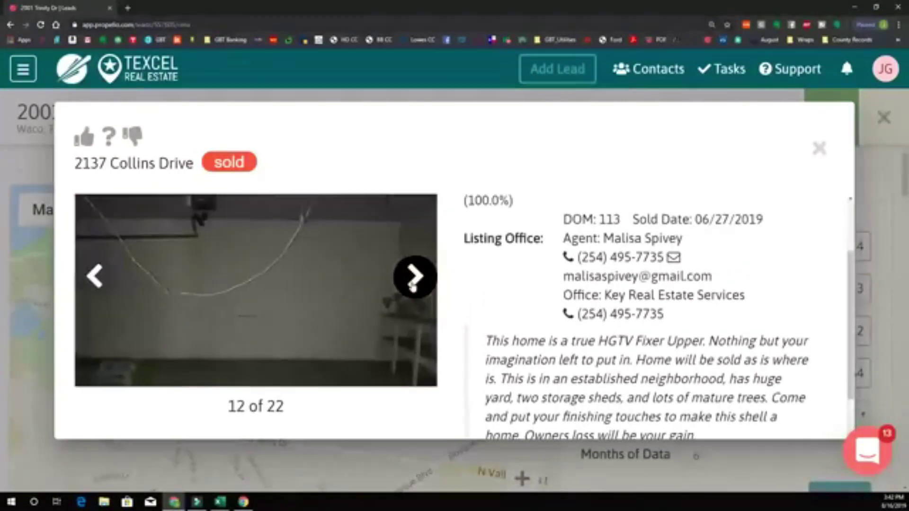
left_click(414, 283)
left_click(414, 278)
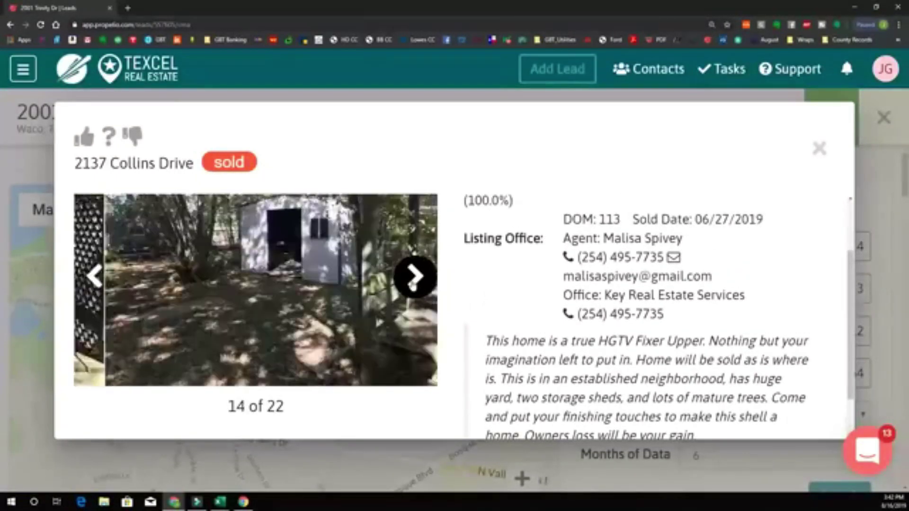
left_click(414, 279)
left_click(414, 278)
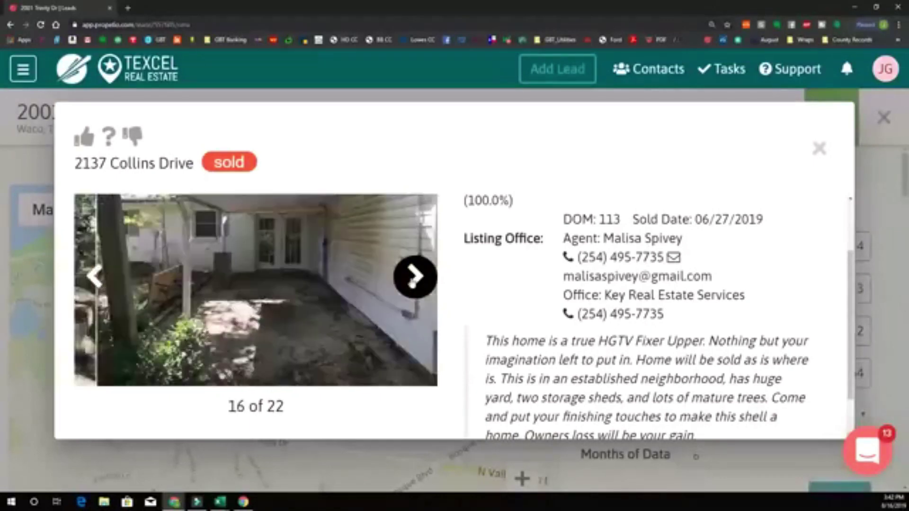
left_click(414, 279)
left_click(413, 279)
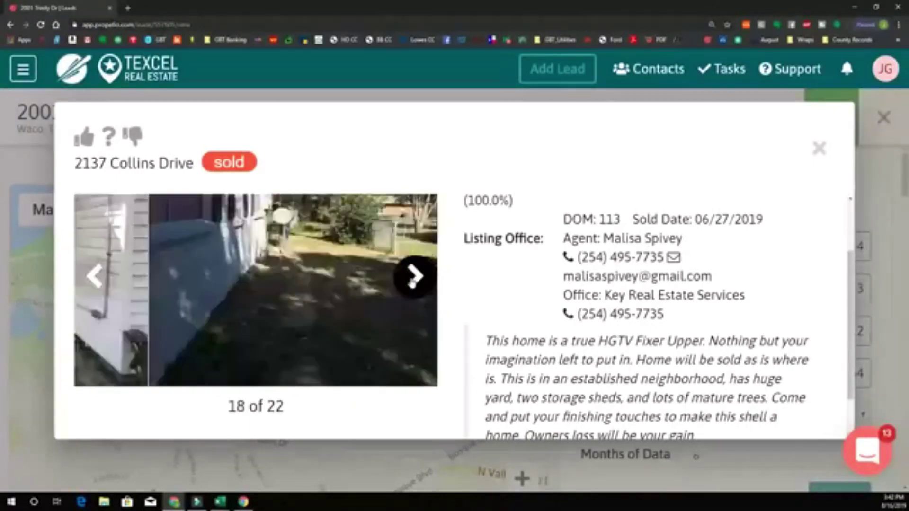
left_click(414, 280)
left_click(414, 280)
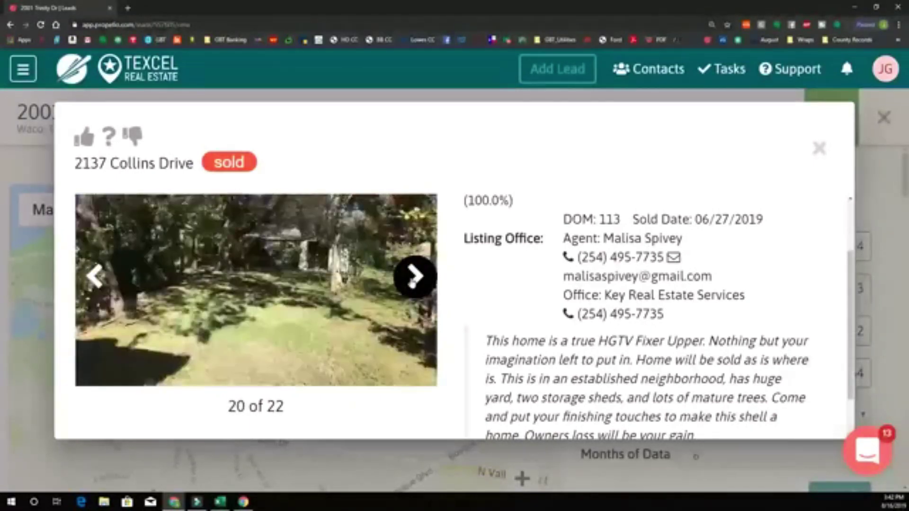
left_click(414, 280)
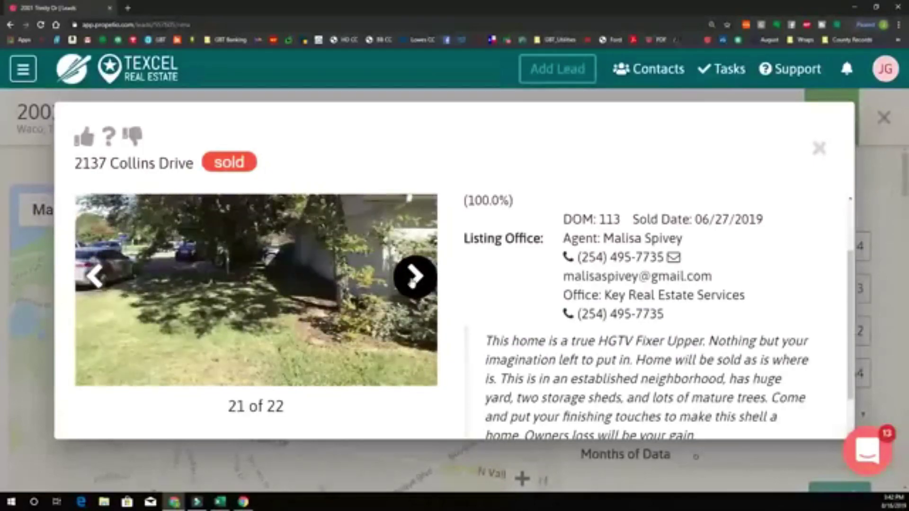
left_click(414, 280)
left_click(819, 148)
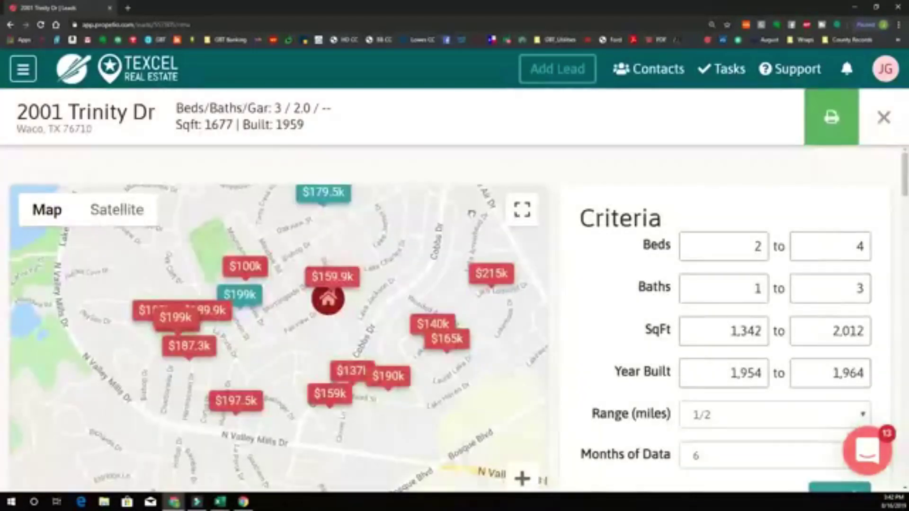
left_click(327, 280)
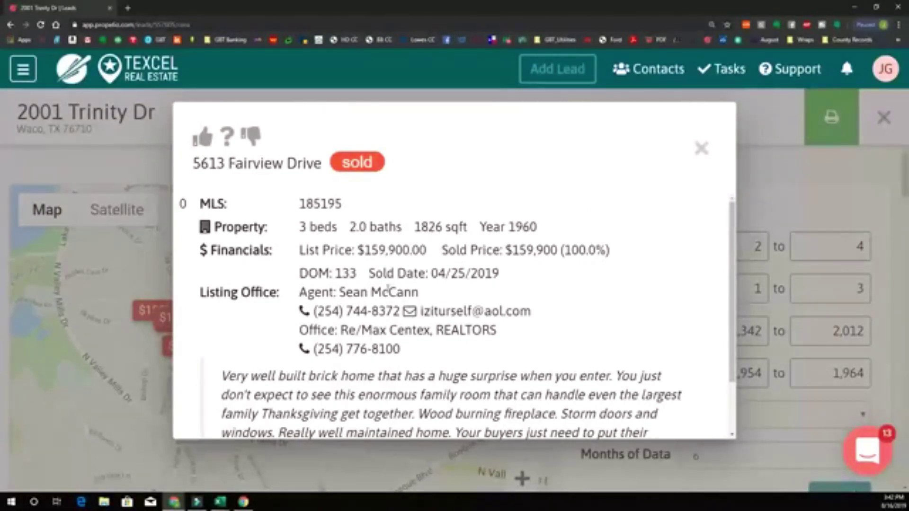
scroll(381, 316, "down", 2)
scroll(369, 298, "up", 2)
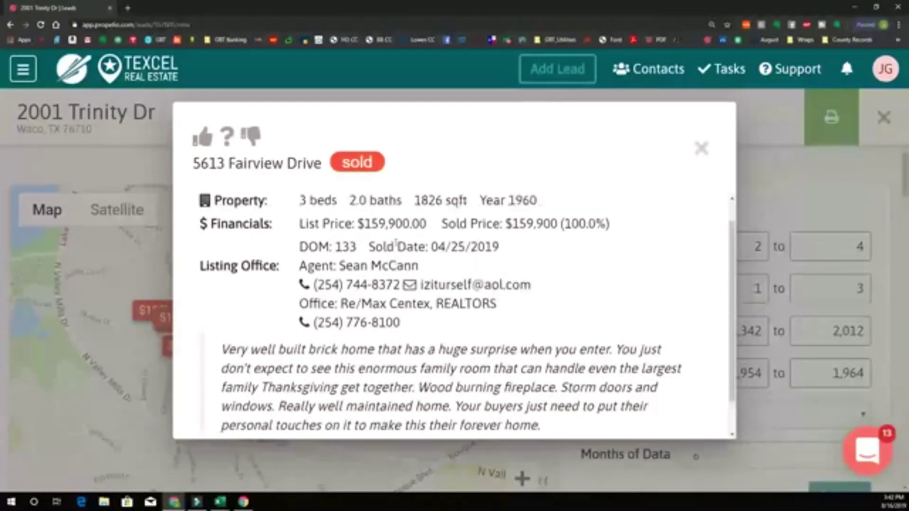
scroll(724, 221, "down", 2)
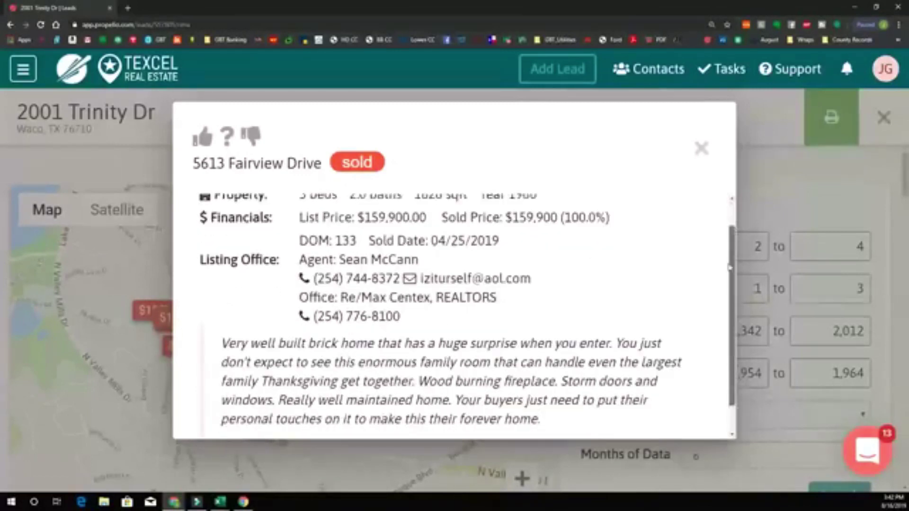
scroll(720, 232, "up", 1)
scroll(720, 222, "up", 1)
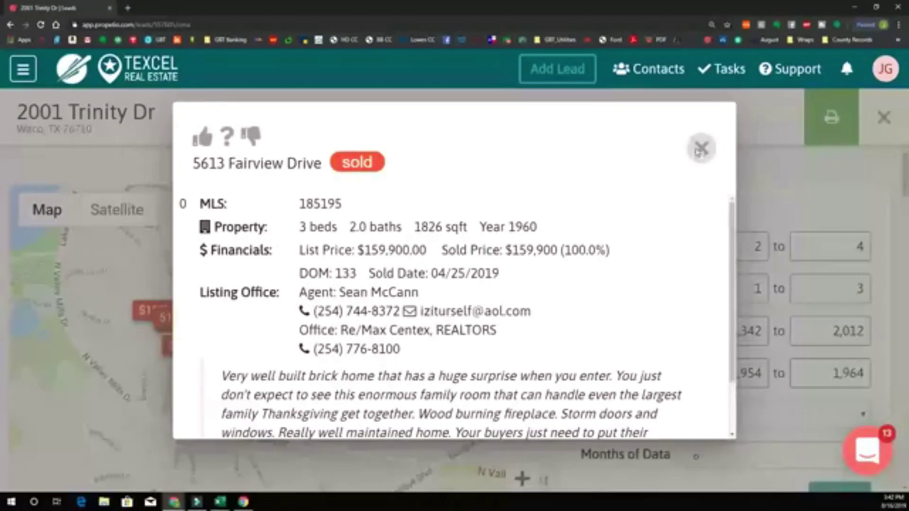
left_click(696, 150)
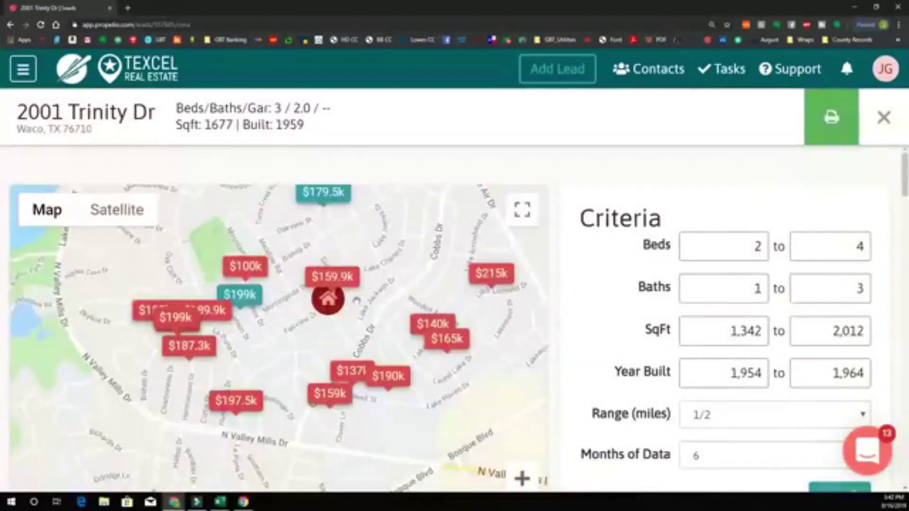
left_click(246, 307)
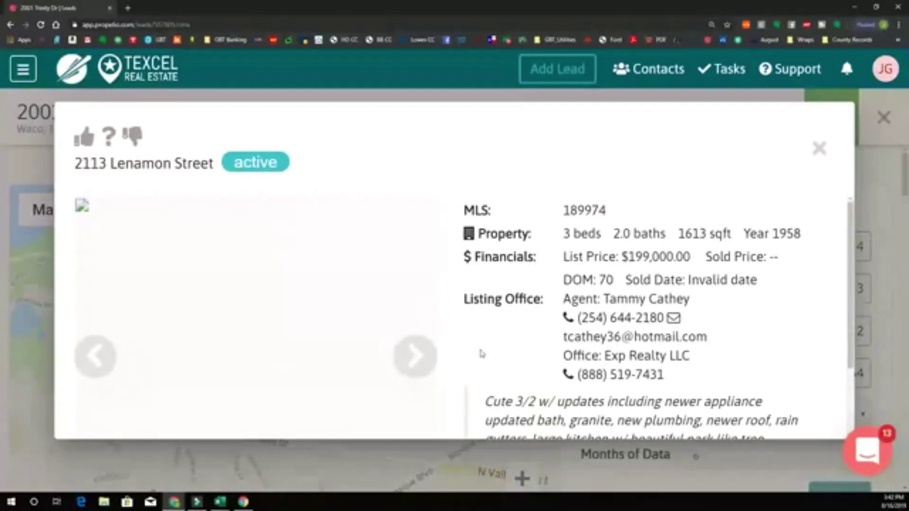
left_click(416, 359)
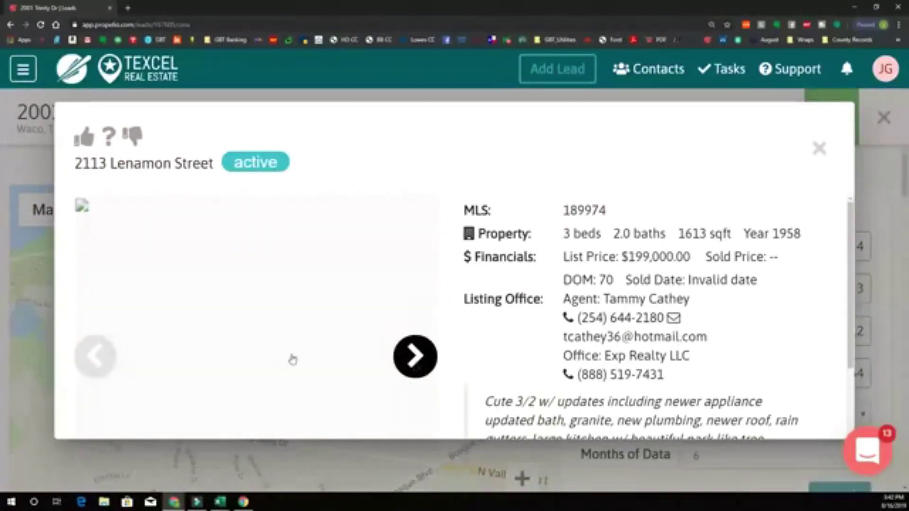
left_click(411, 354)
left_click(424, 357)
left_click(423, 356)
left_click(423, 356)
left_click(422, 357)
left_click(419, 358)
left_click(417, 358)
left_click(416, 358)
left_click(417, 358)
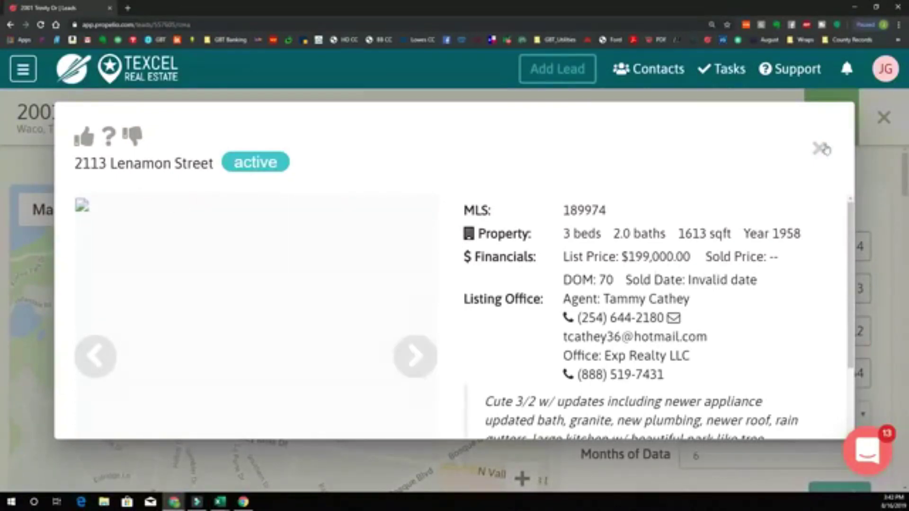
left_click(819, 149)
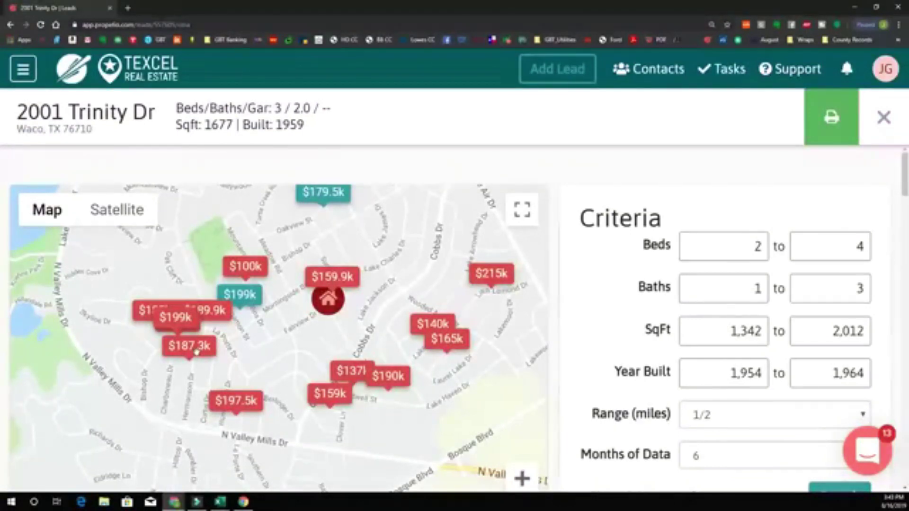
left_click(197, 351)
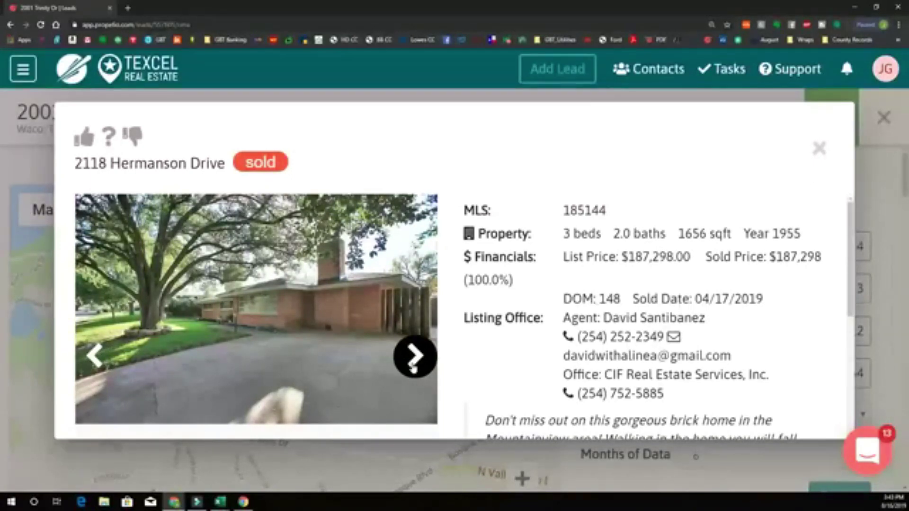
left_click(413, 365)
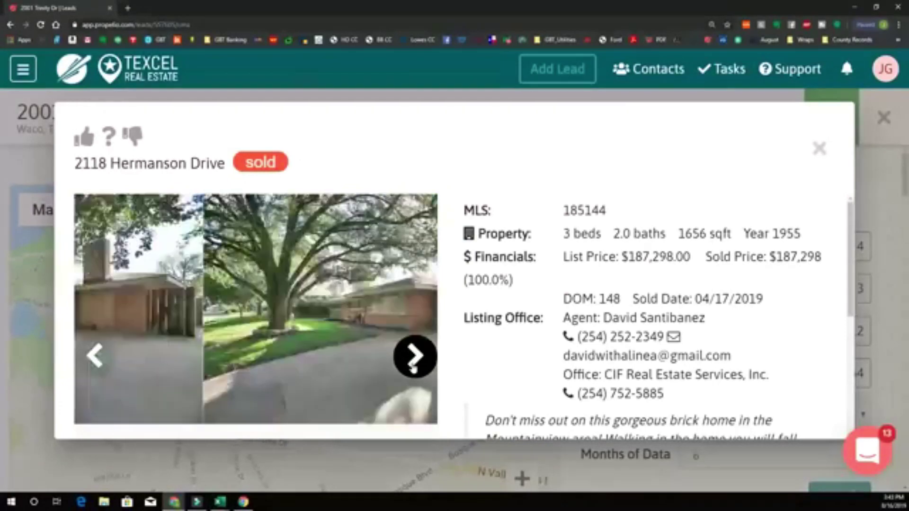
left_click(414, 365)
left_click(414, 365)
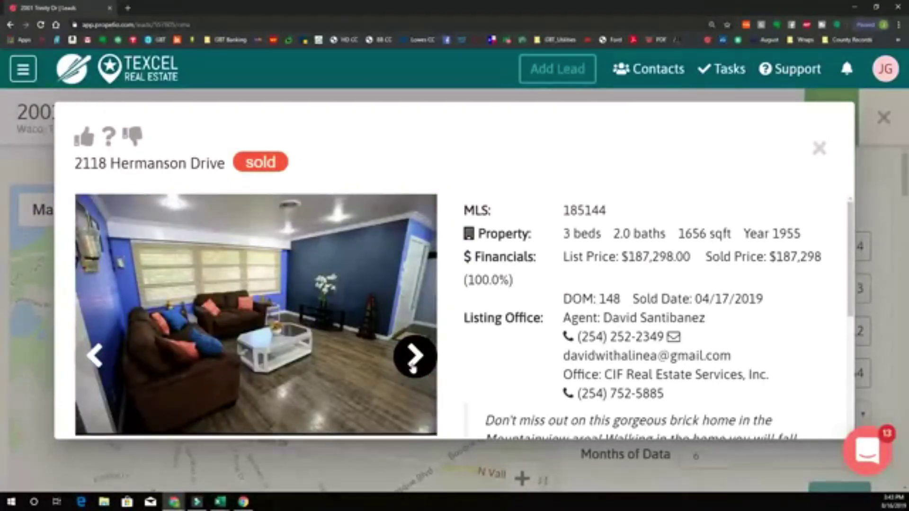
left_click(413, 365)
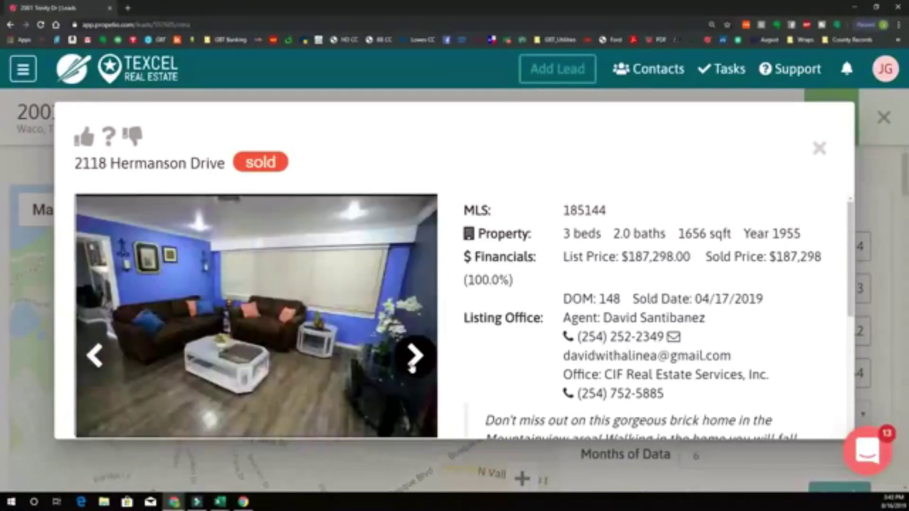
left_click(414, 365)
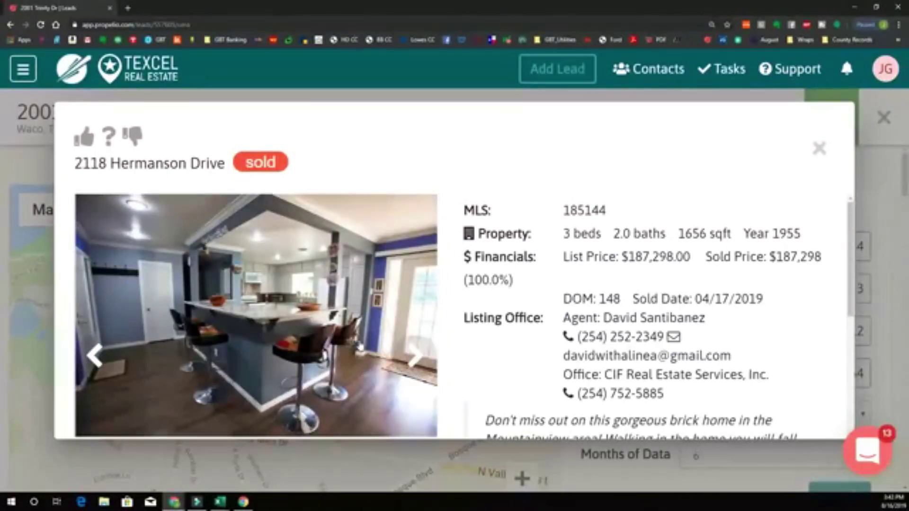
left_click(415, 356)
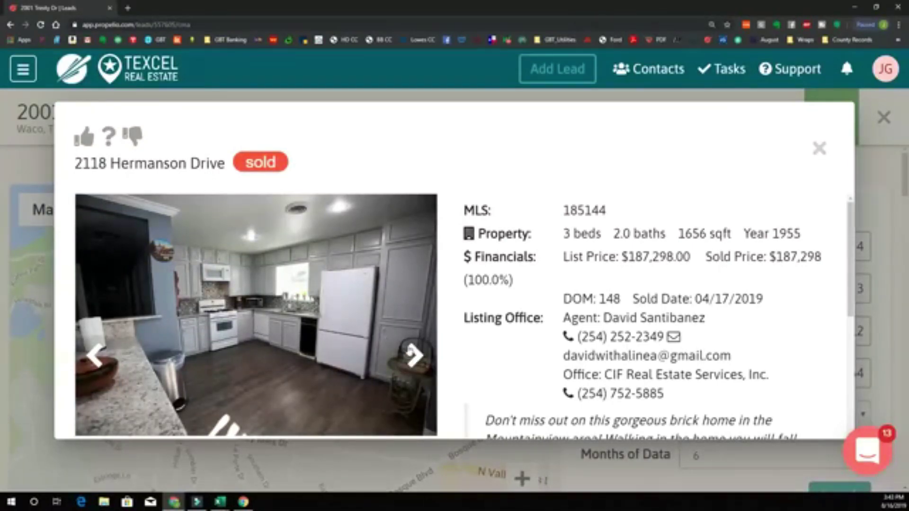
left_click(413, 354)
left_click(413, 354)
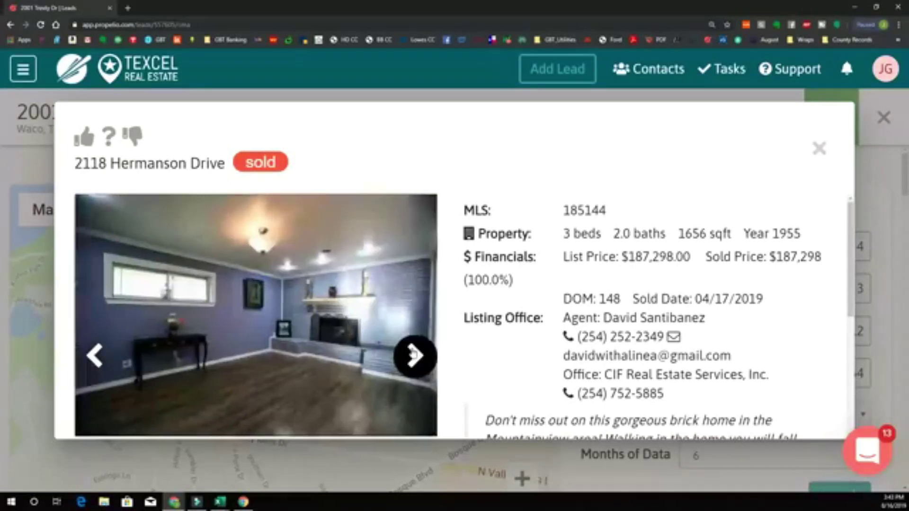
left_click(413, 354)
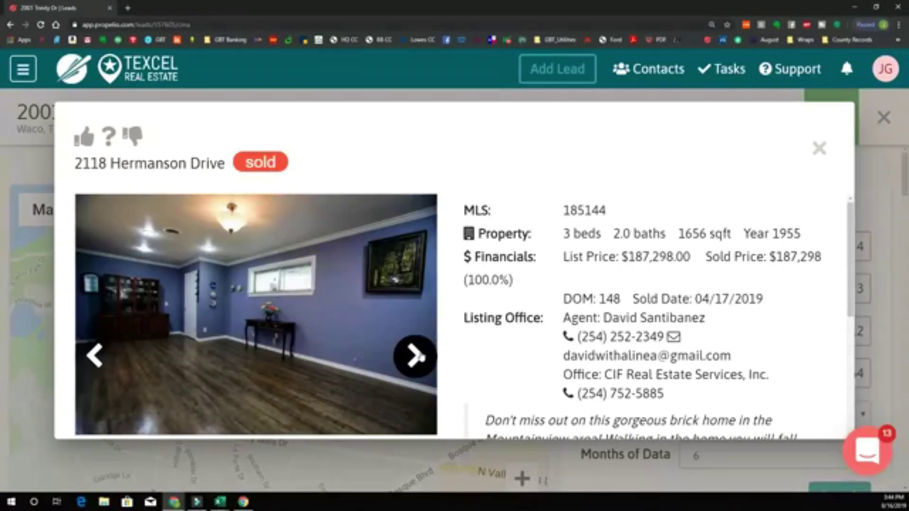
- View Hermanson Drive's hallway, bedroom, pool and backyard photos, then close its details
left_click(420, 356)
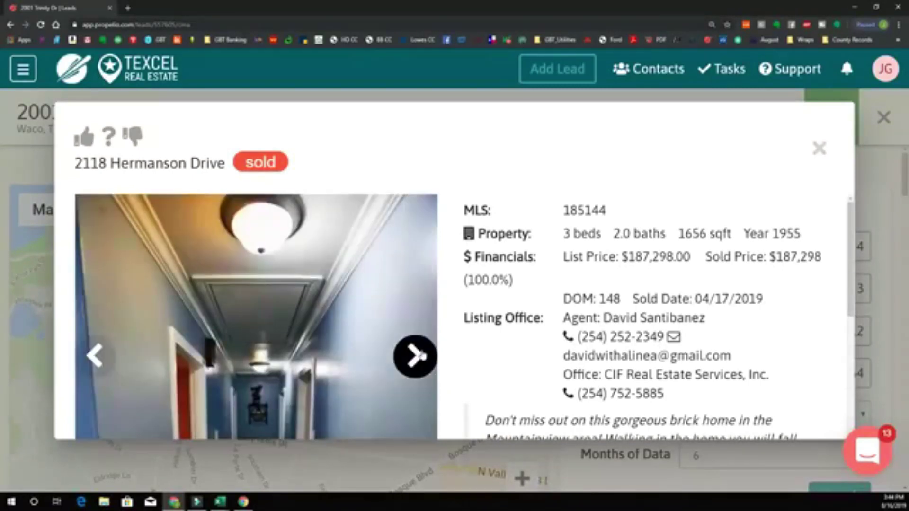
left_click(420, 357)
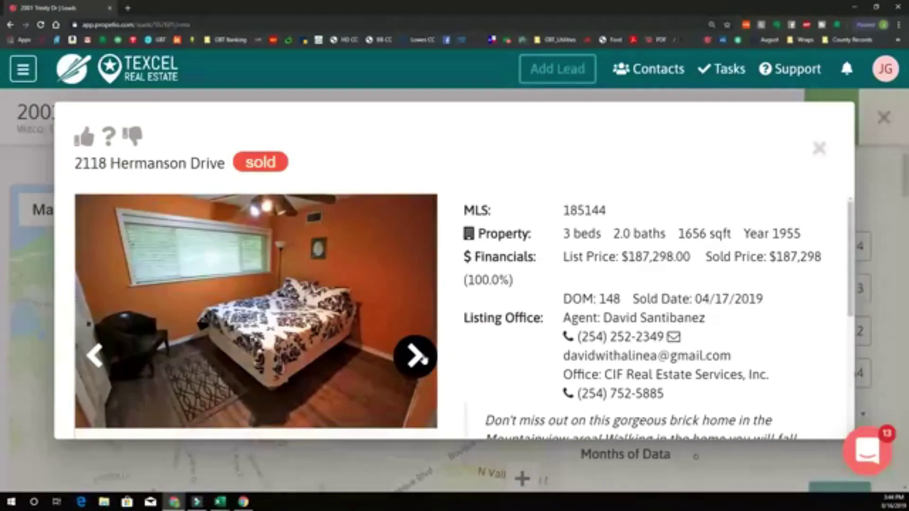
left_click(419, 356)
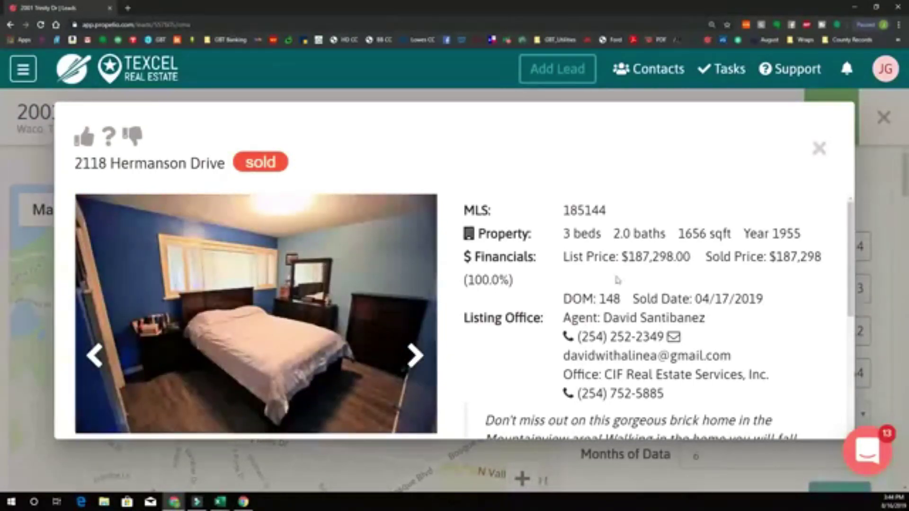
left_click(417, 356)
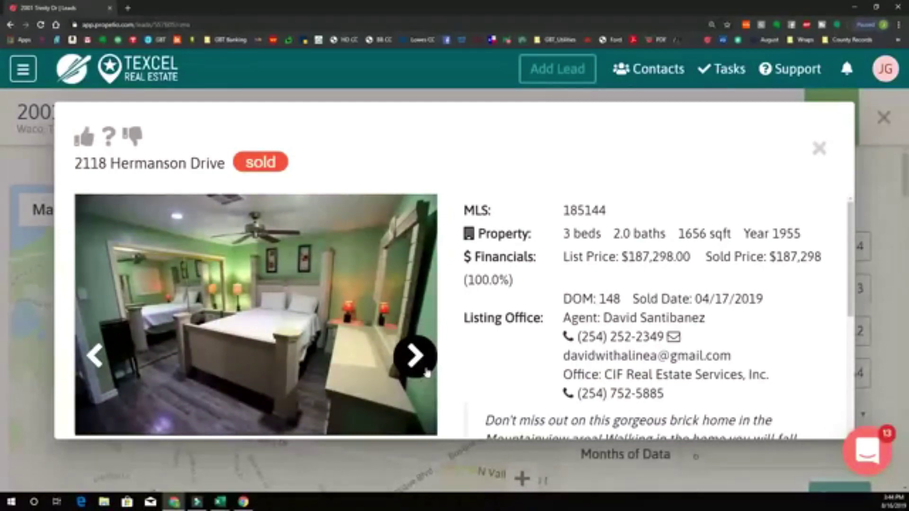
left_click(426, 370)
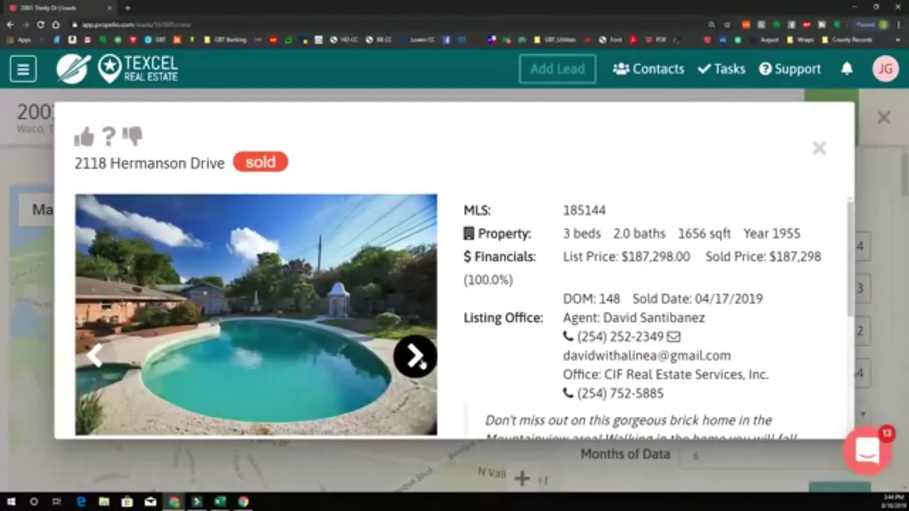
left_click(421, 364)
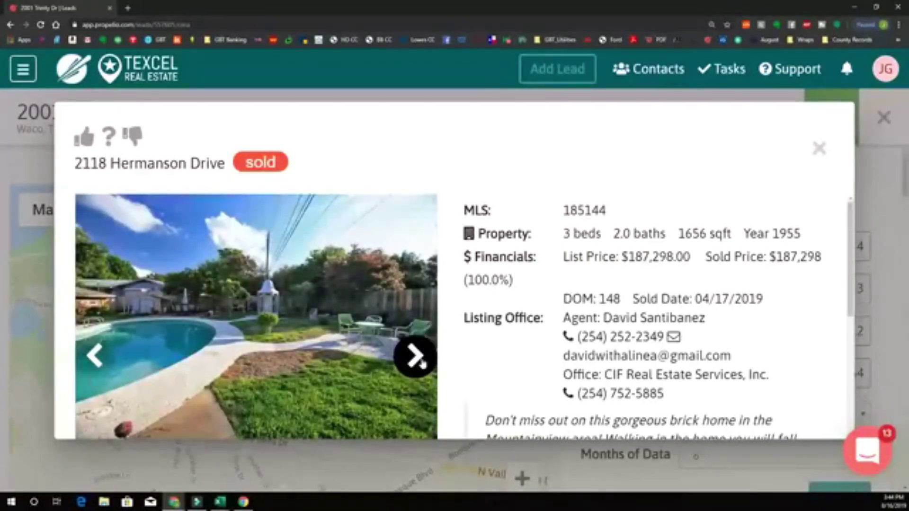
left_click(420, 362)
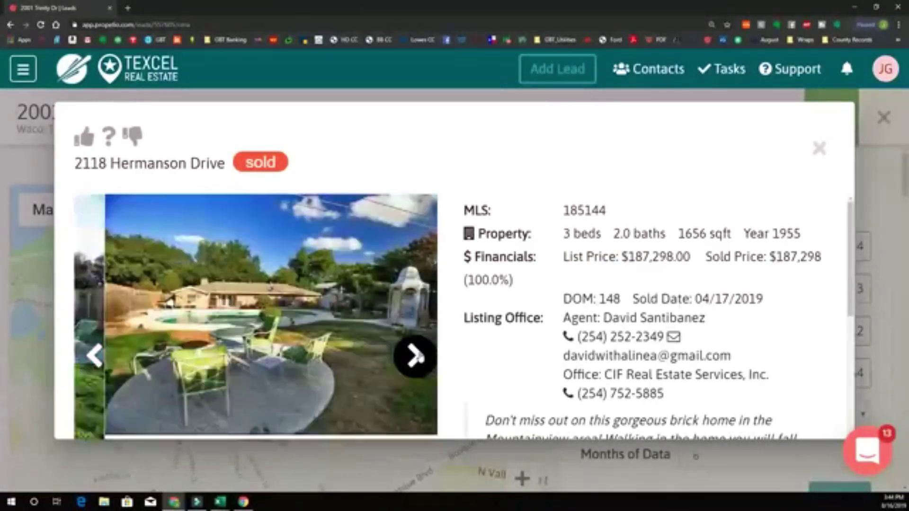
left_click(415, 356)
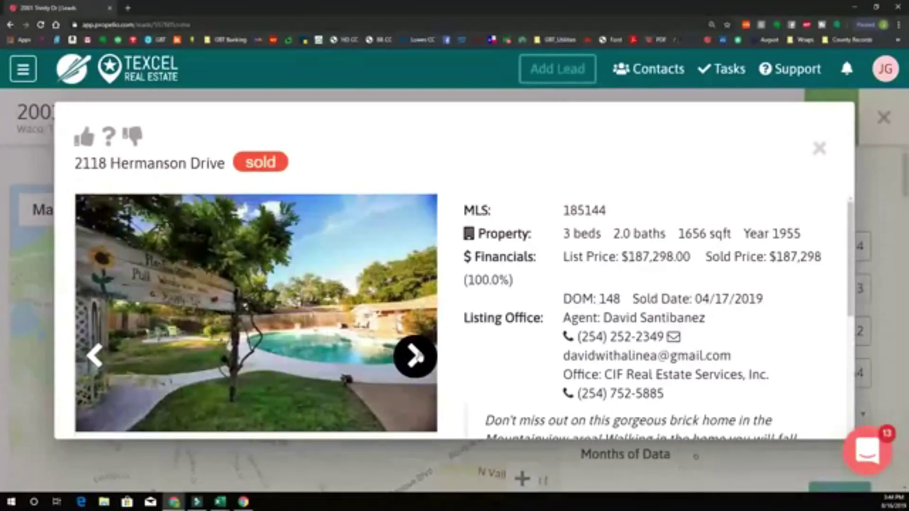
left_click(416, 356)
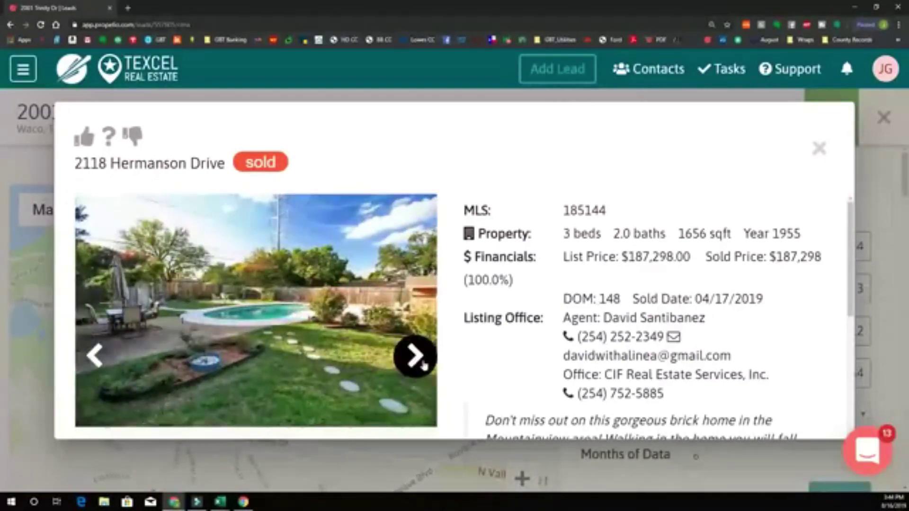
left_click(415, 356)
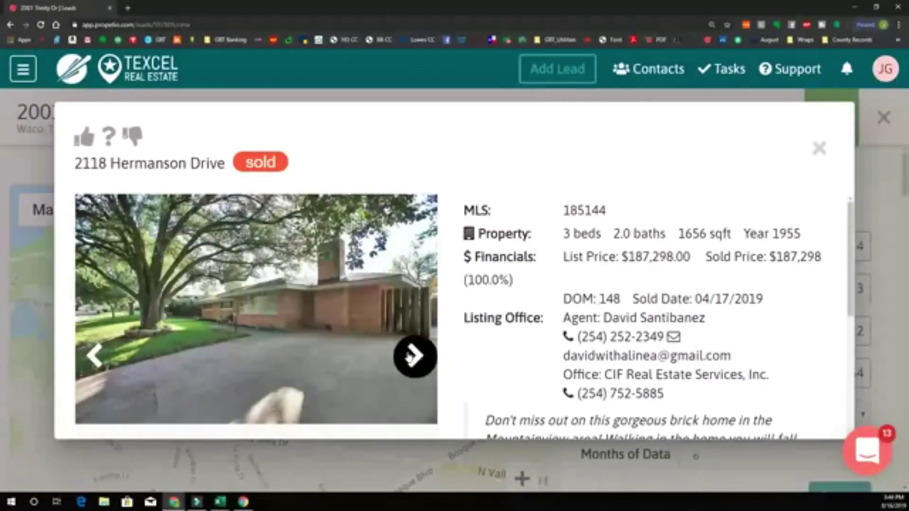
left_click(414, 356)
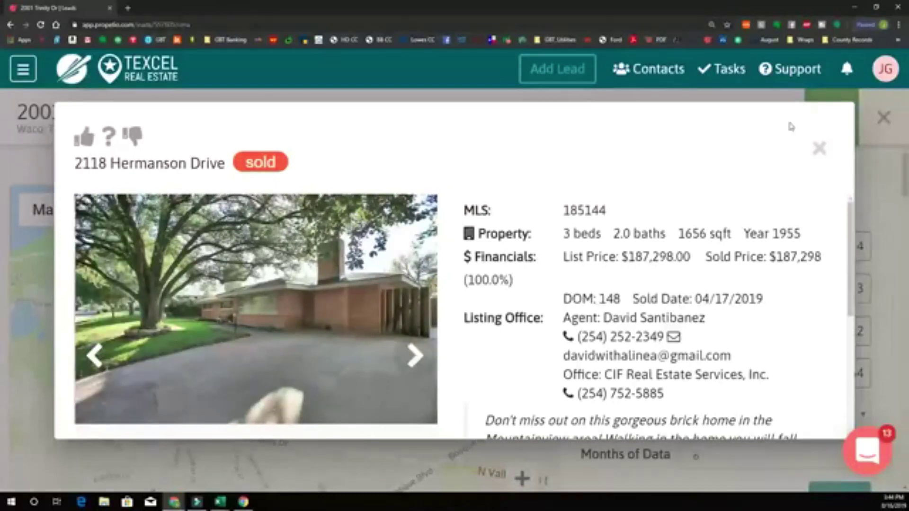
left_click(819, 148)
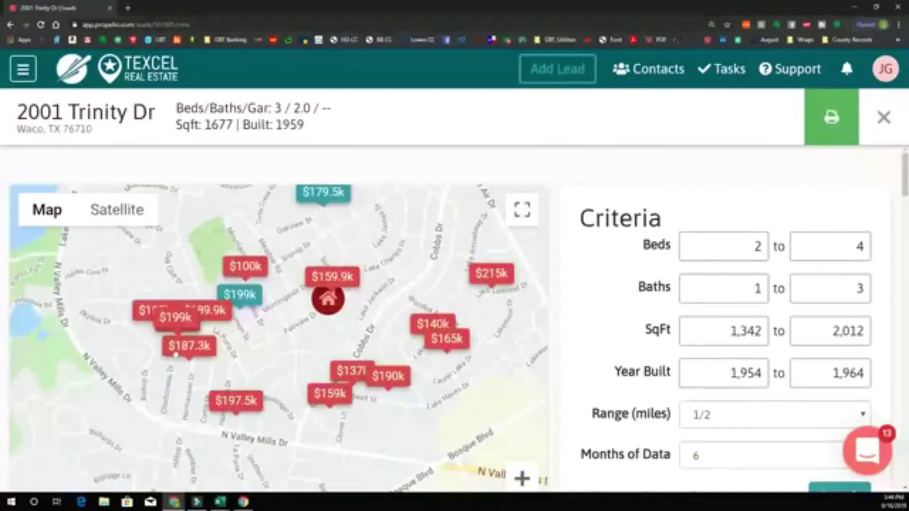
left_click(179, 321)
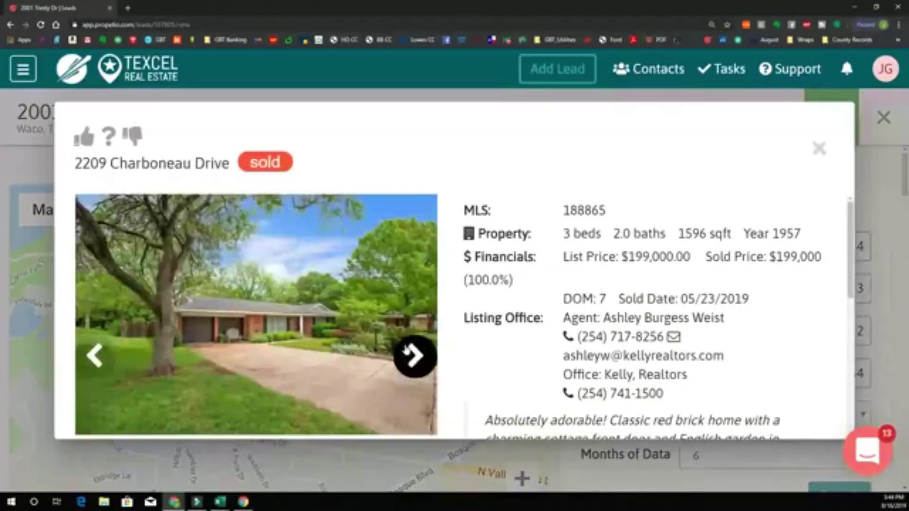
left_click(409, 354)
left_click(414, 355)
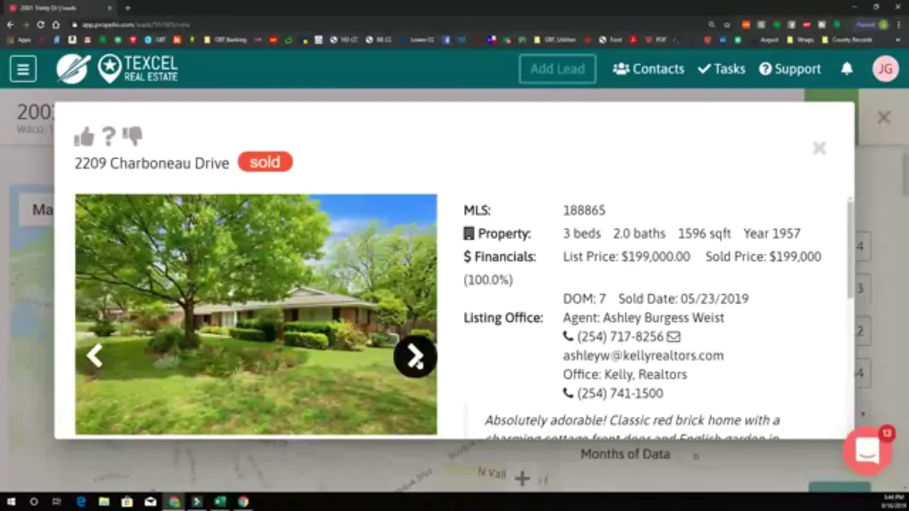
left_click(415, 358)
left_click(416, 357)
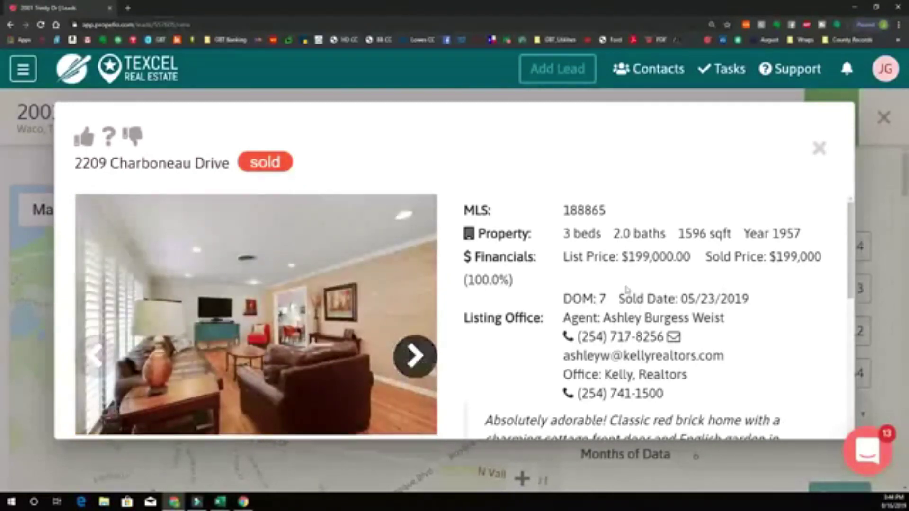
left_click(415, 357)
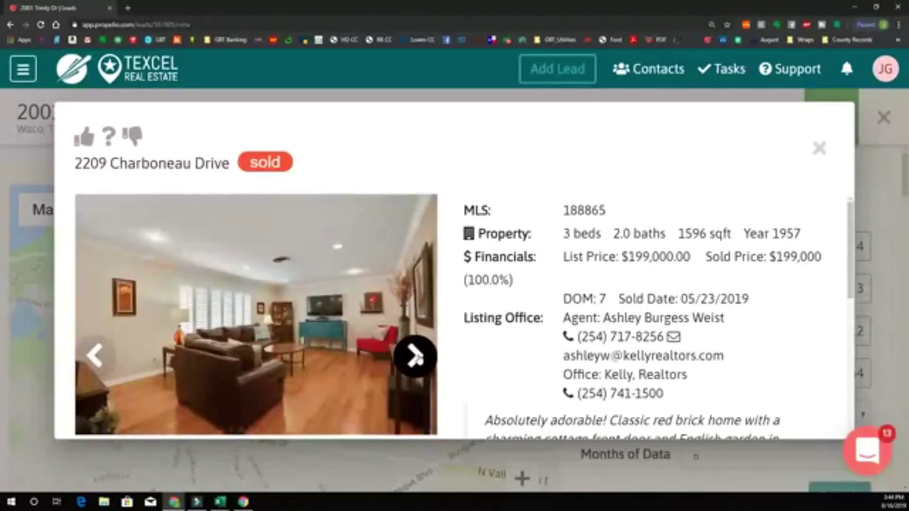
left_click(415, 357)
left_click(416, 357)
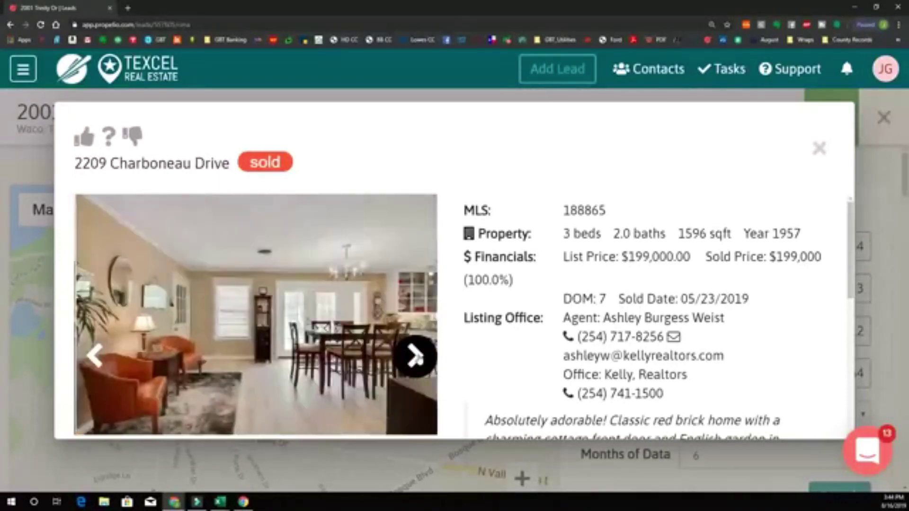
- Continue through the Charboneau Drive kitchen photos to the dining-room photo
left_click(416, 357)
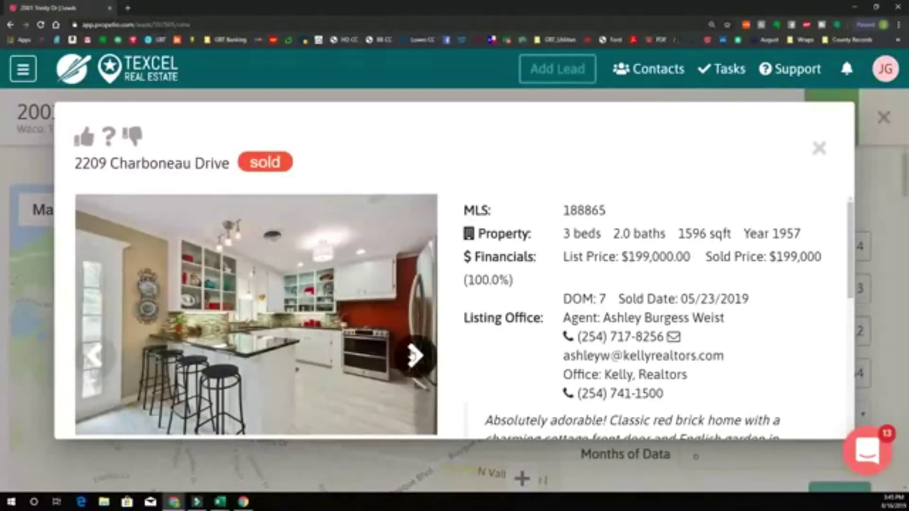
left_click(414, 355)
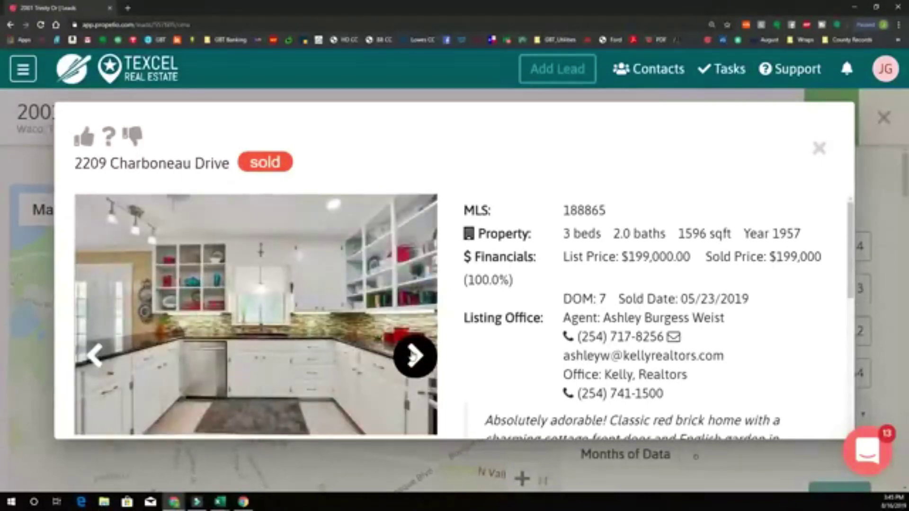
left_click(414, 356)
left_click(414, 355)
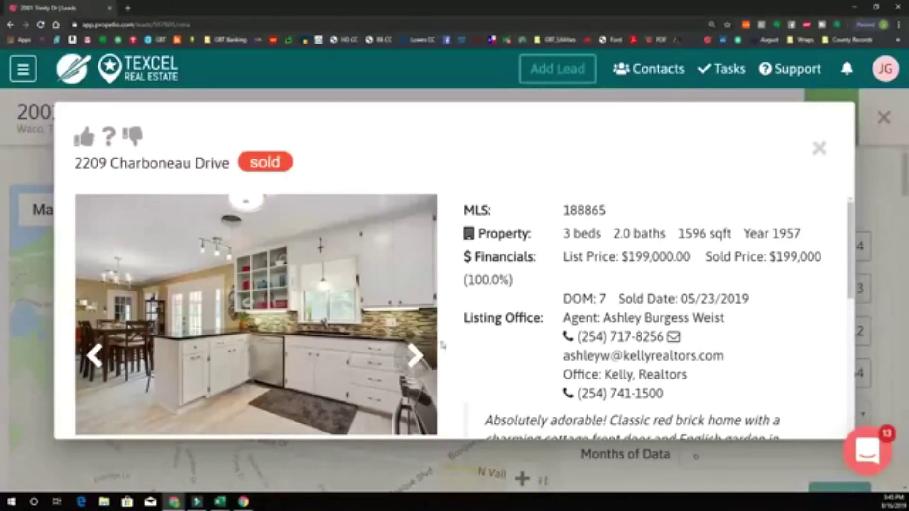
left_click(414, 359)
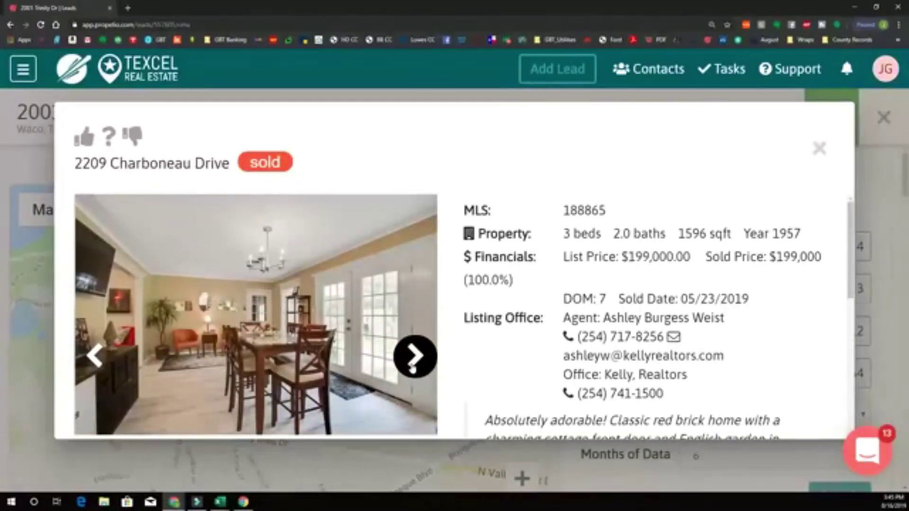
- Page through the Charboneau Drive bedroom and bathroom photos, ending at the main bedroom
left_click(413, 368)
left_click(413, 368)
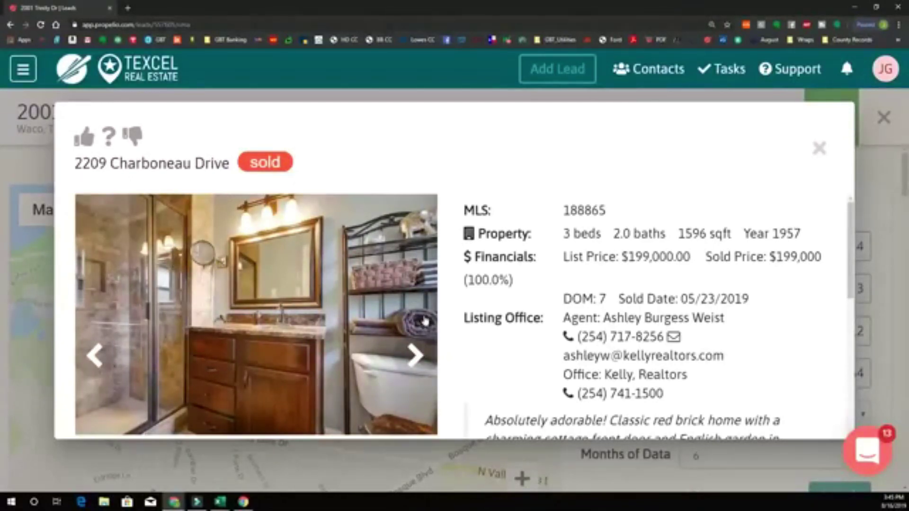
left_click(414, 357)
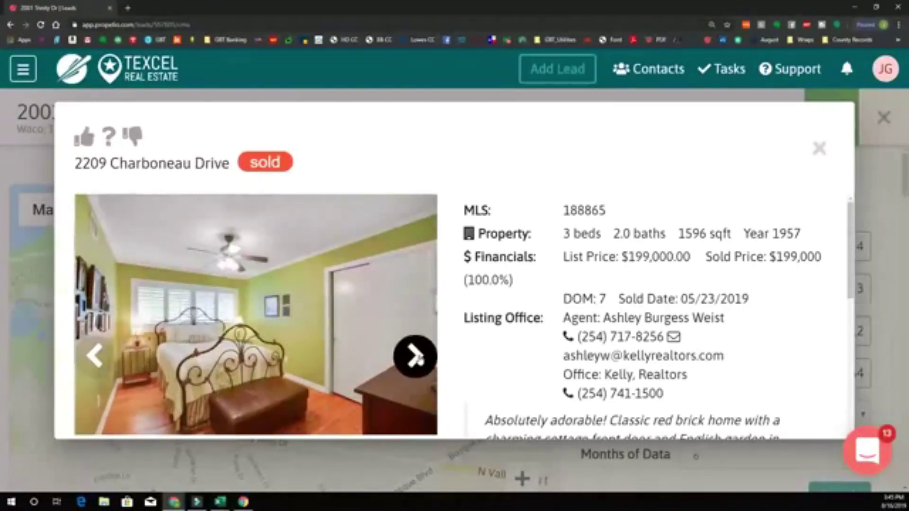
left_click(415, 358)
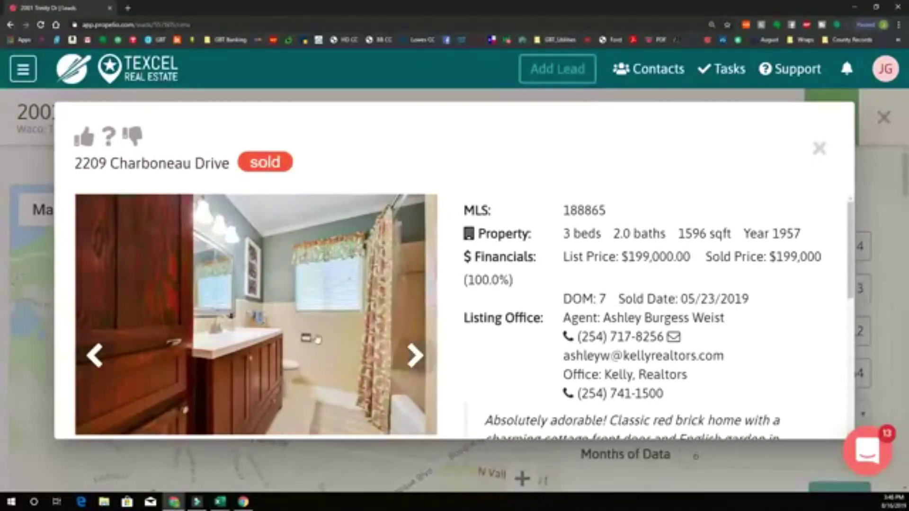
left_click(415, 354)
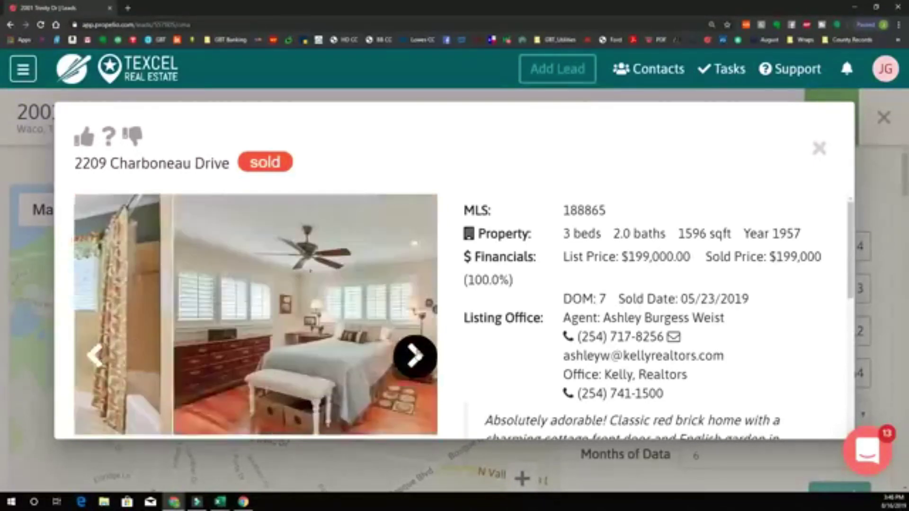
- View the back porch, patio, hot tub and backyard photos, then close the details
left_click(416, 357)
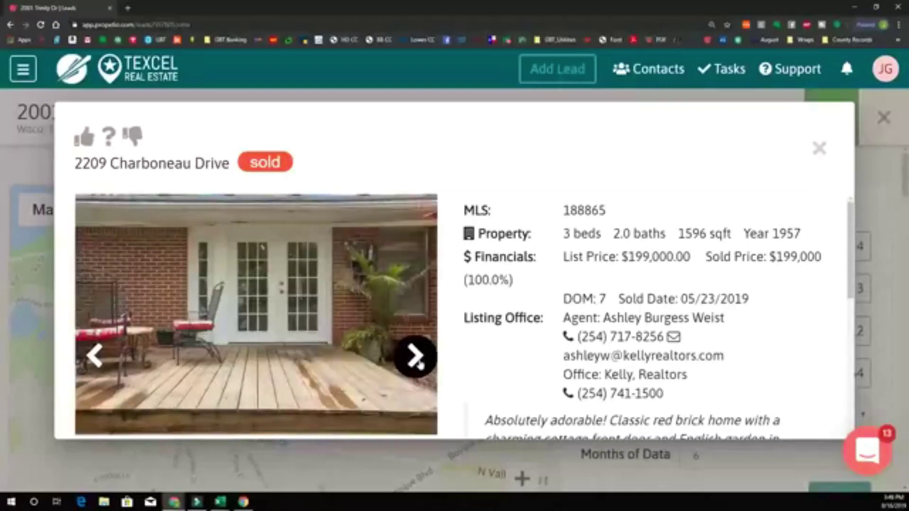
left_click(417, 360)
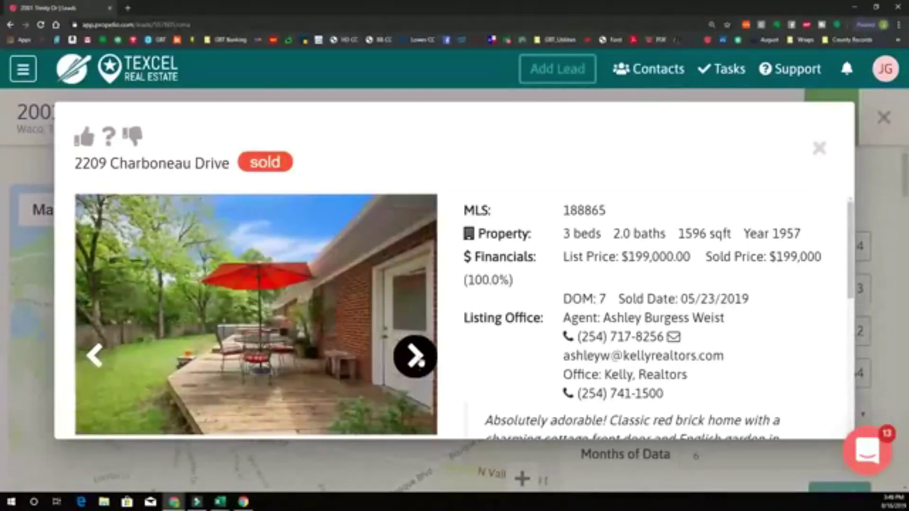
left_click(414, 356)
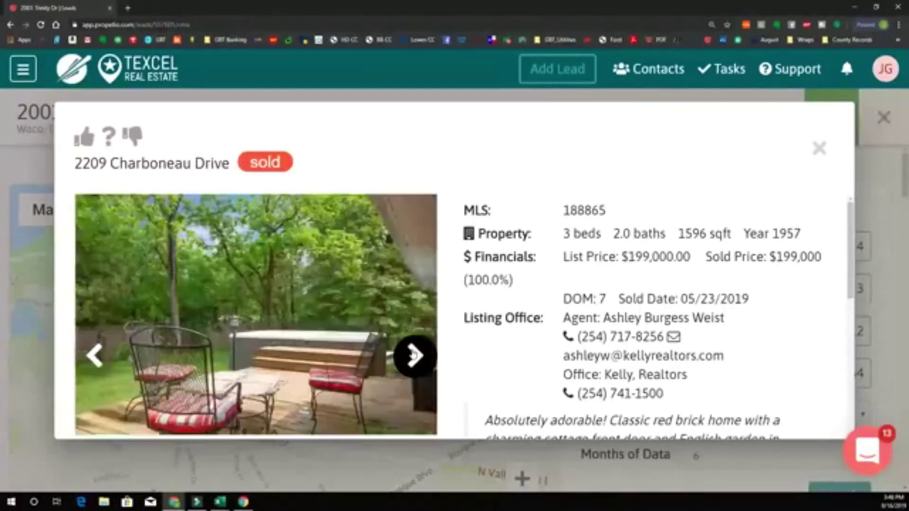
left_click(417, 368)
left_click(417, 369)
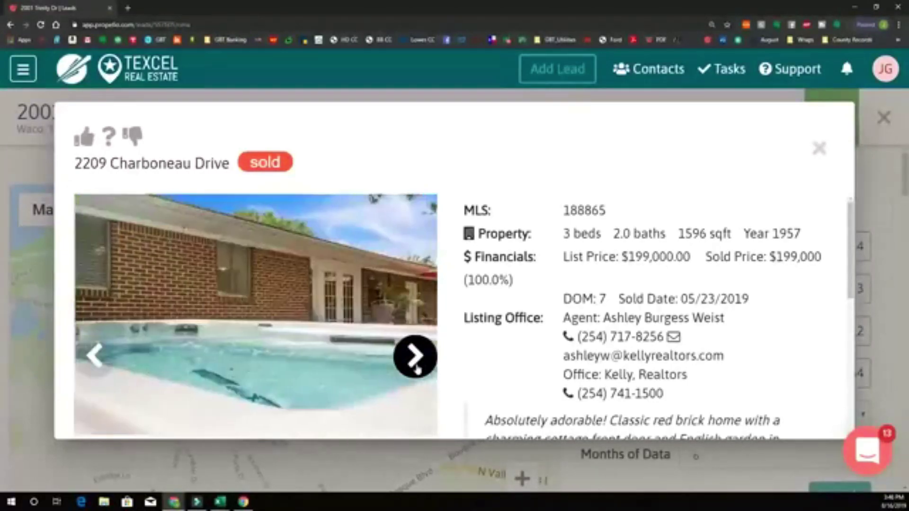
left_click(416, 368)
left_click(415, 361)
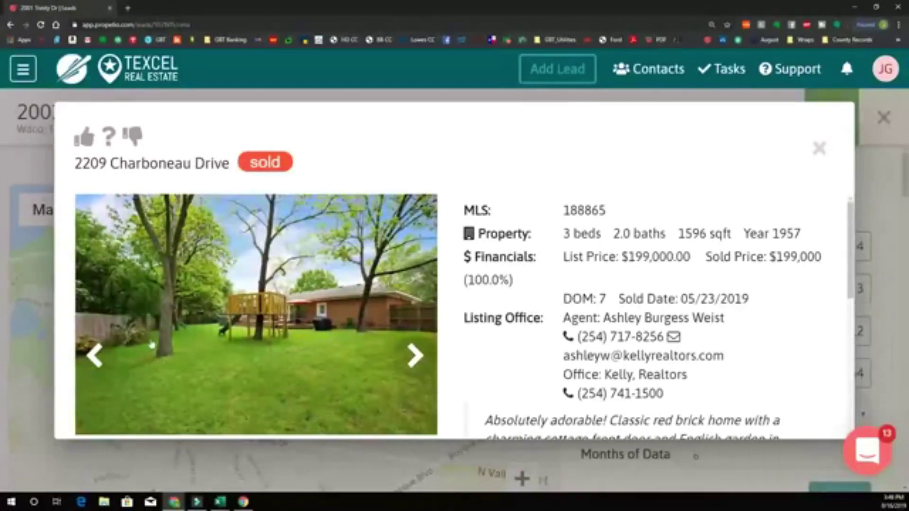
left_click(413, 358)
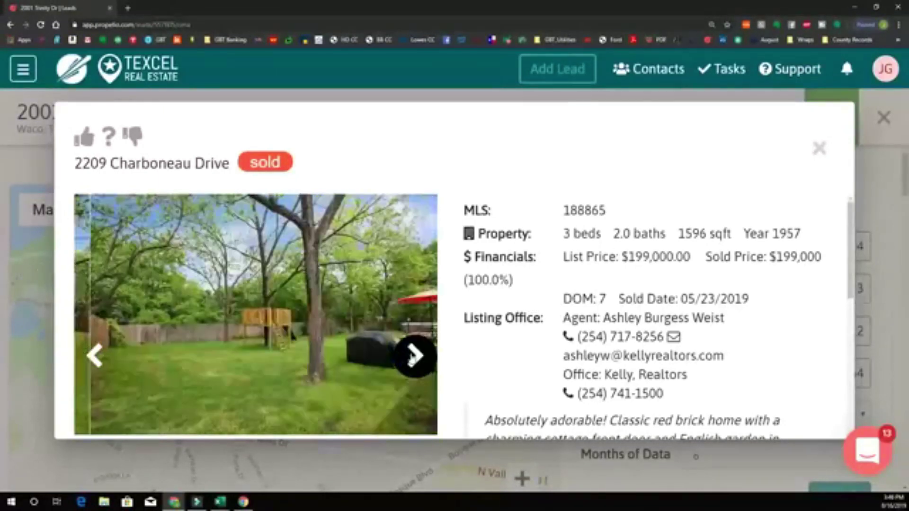
left_click(414, 364)
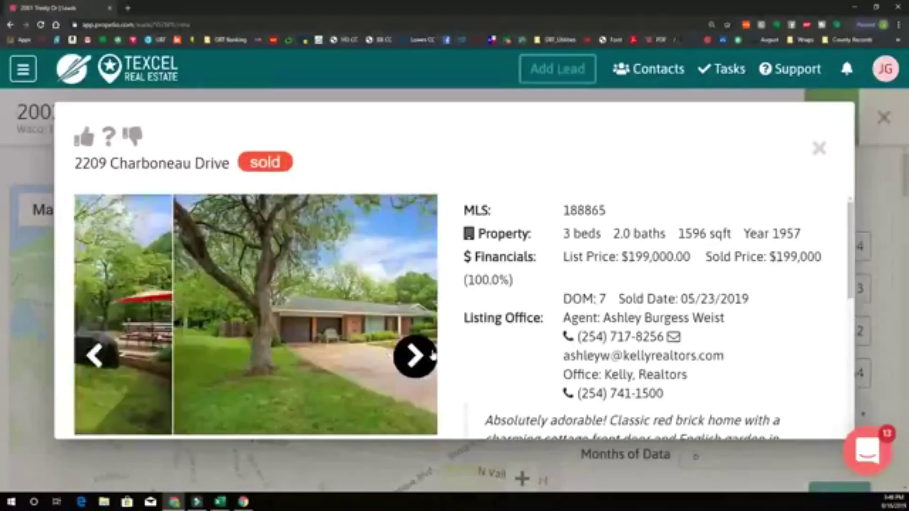
left_click(820, 149)
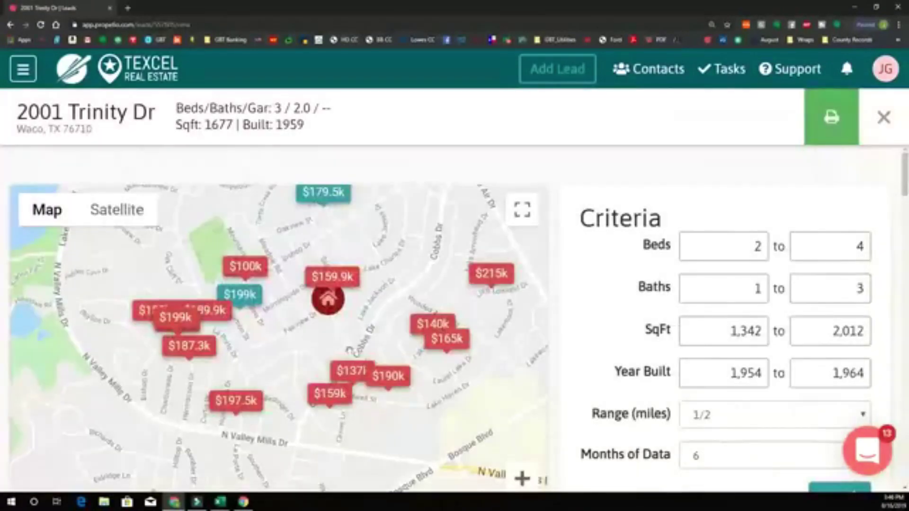
left_click(216, 316)
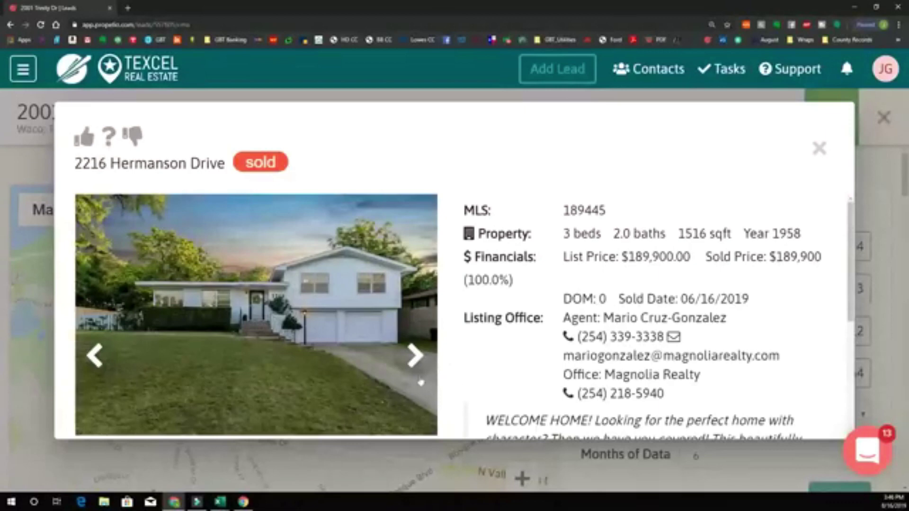
left_click(408, 363)
left_click(407, 363)
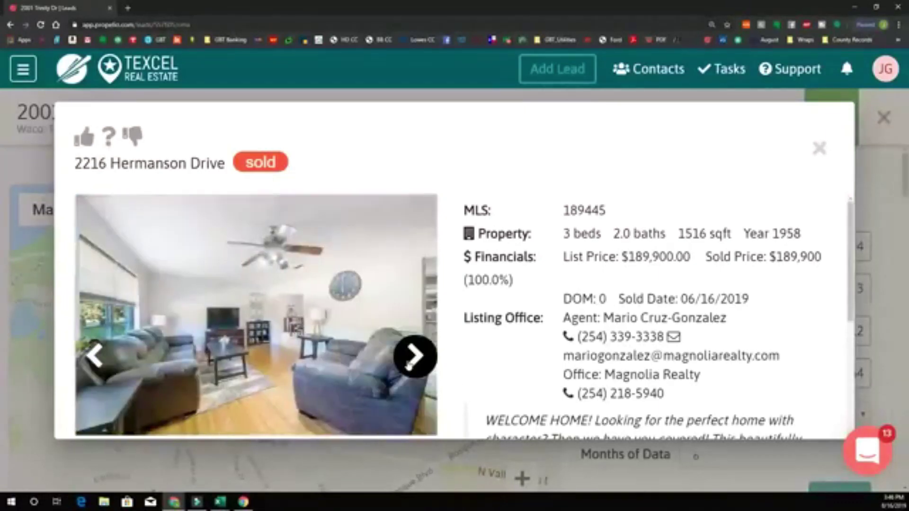
left_click(408, 363)
left_click(409, 363)
left_click(412, 364)
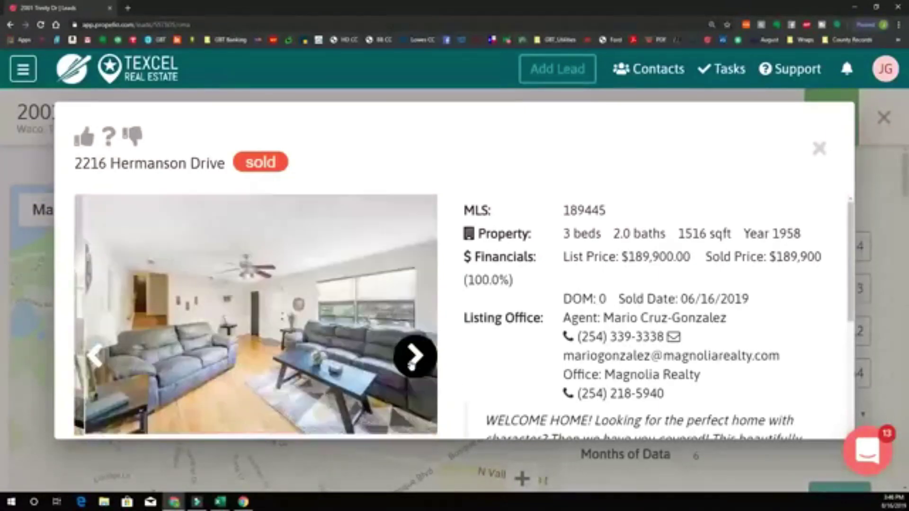
left_click(416, 363)
left_click(416, 363)
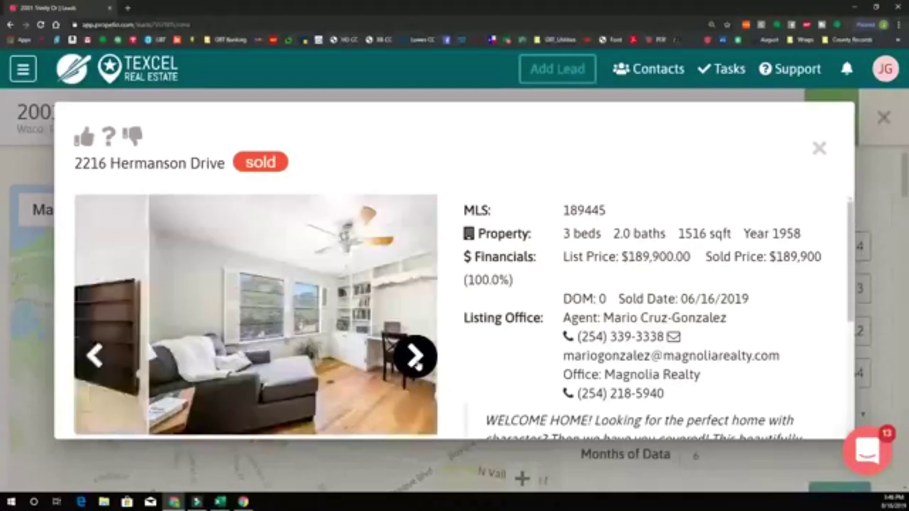
left_click(416, 364)
left_click(416, 364)
left_click(416, 364)
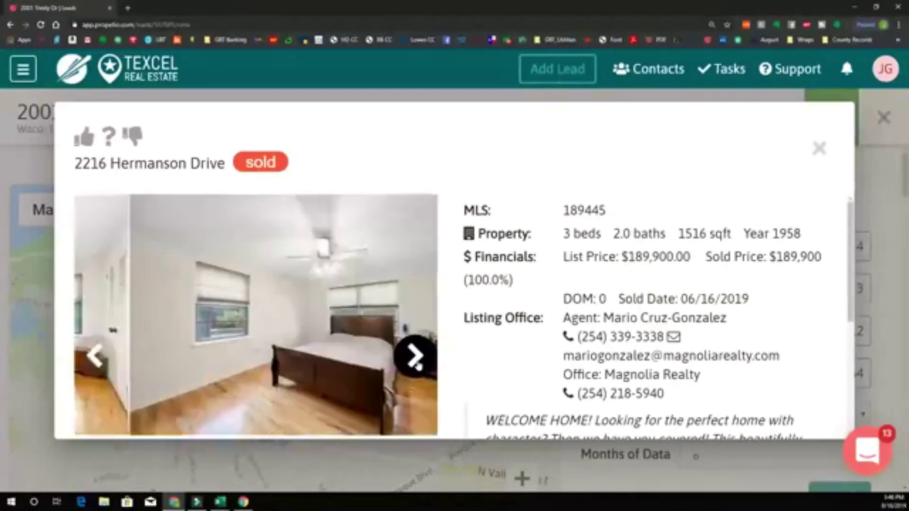
left_click(416, 365)
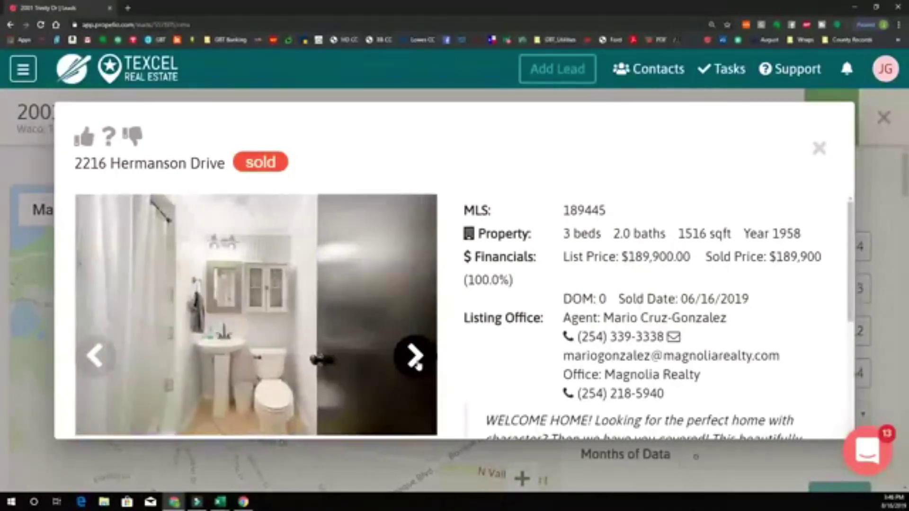
left_click(416, 363)
left_click(416, 363)
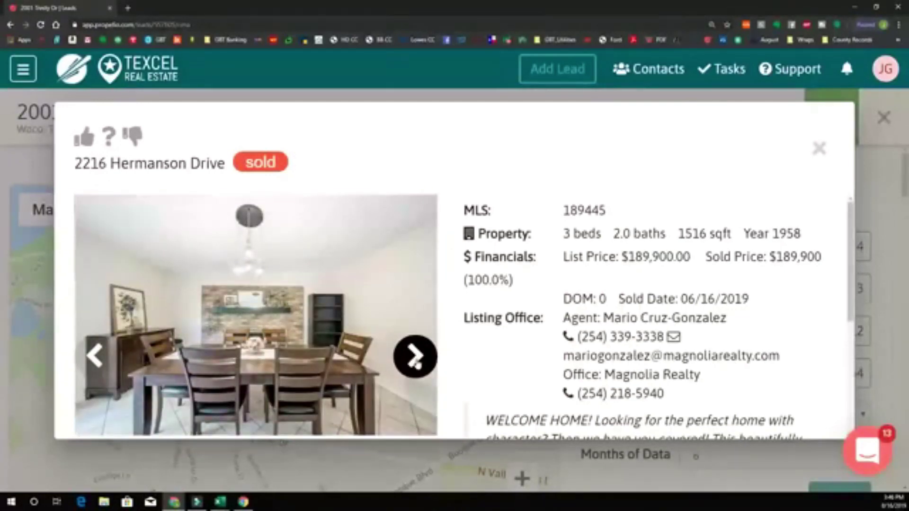
left_click(416, 364)
left_click(416, 364)
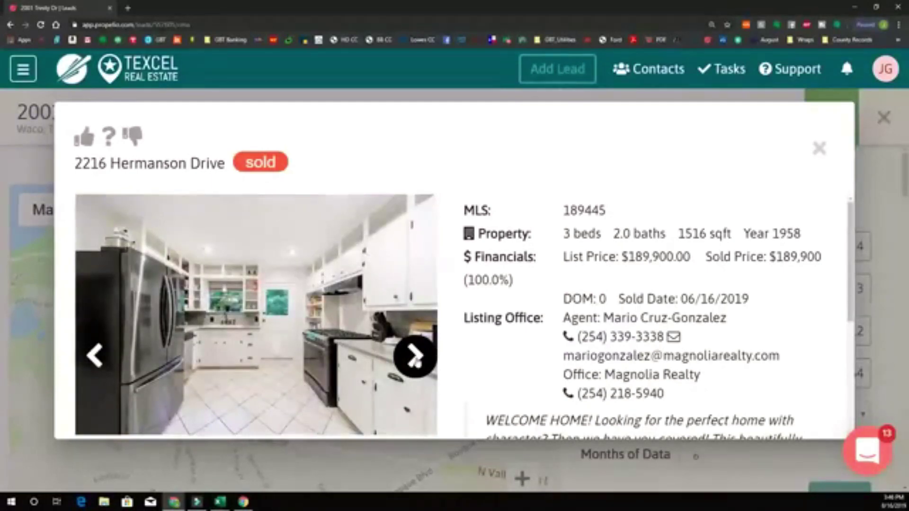
left_click(416, 363)
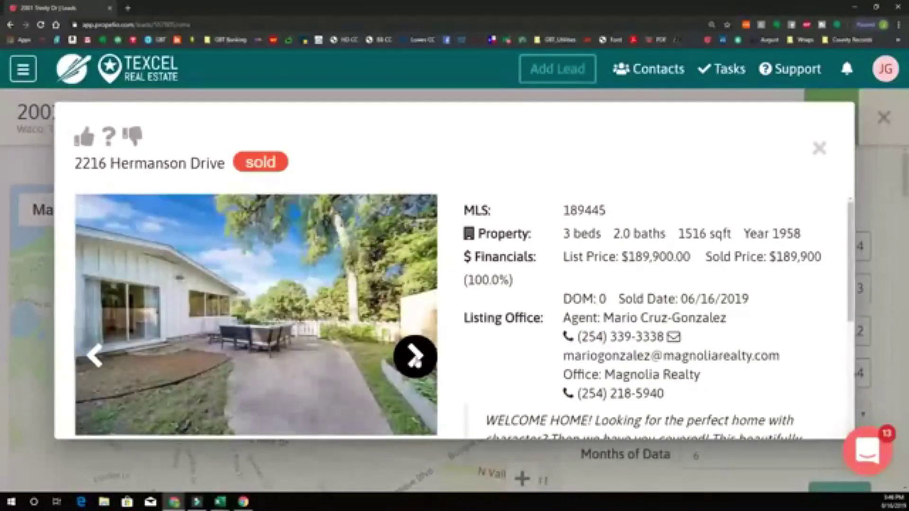
left_click(415, 361)
left_click(415, 360)
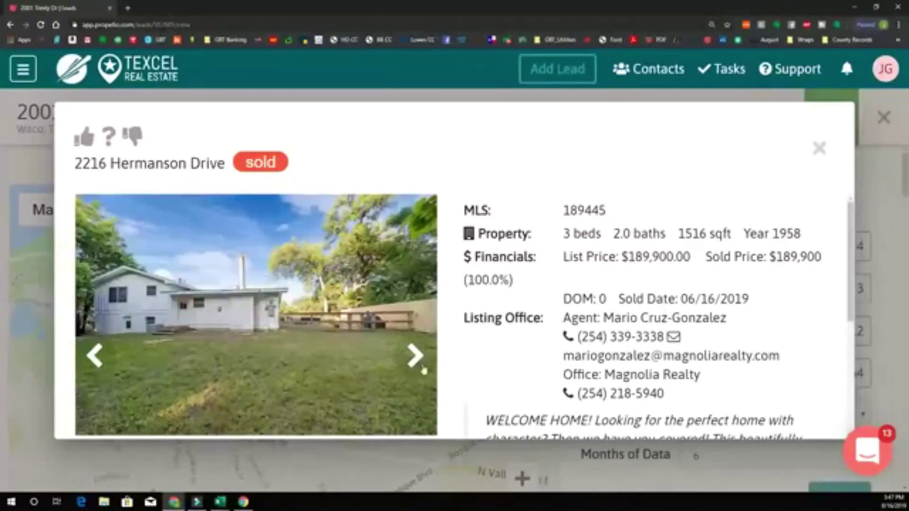
- Page again through its front, living room, dining room, office and bedroom photos
left_click(411, 356)
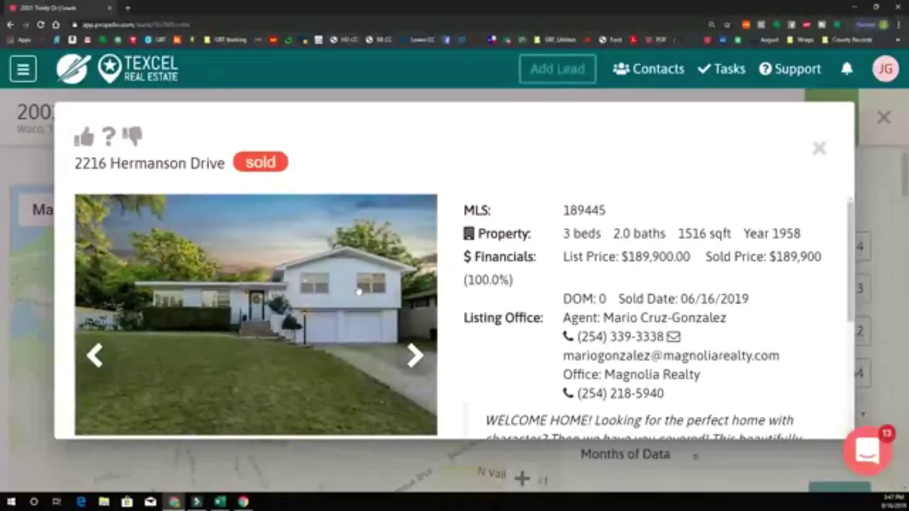
left_click(412, 356)
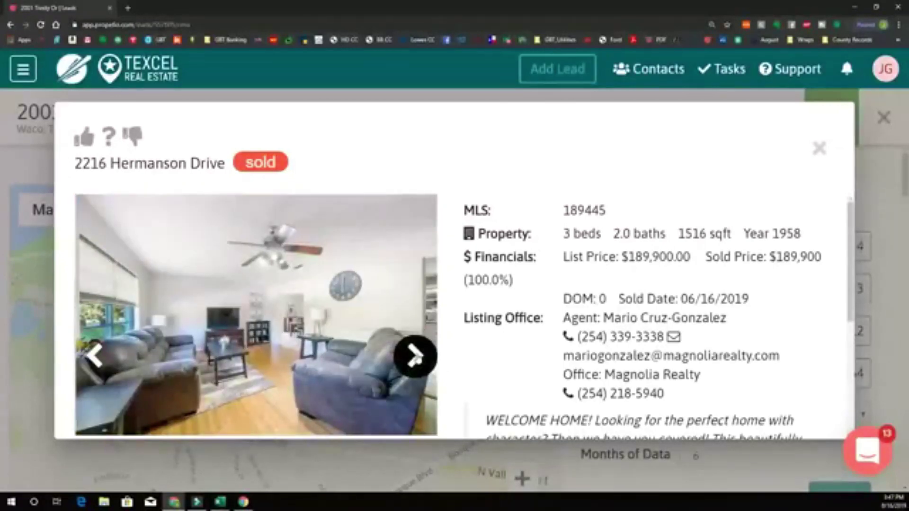
left_click(414, 356)
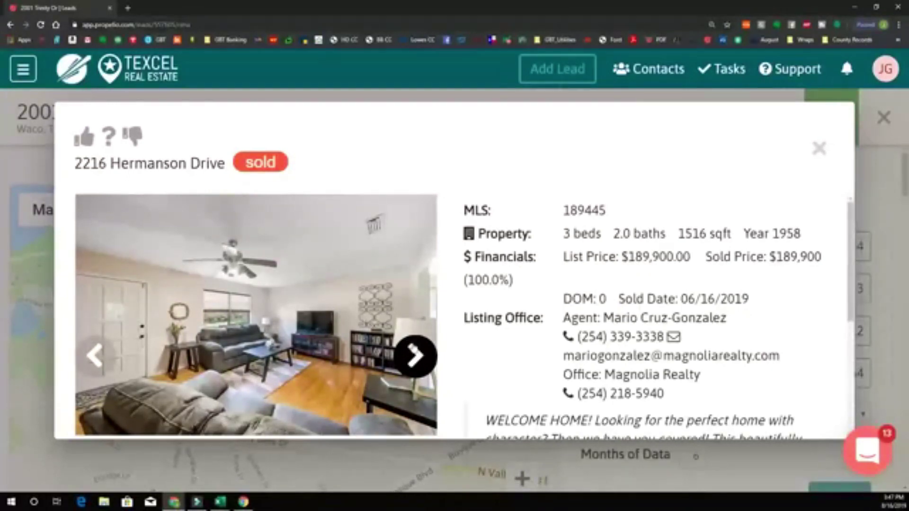
left_click(415, 356)
left_click(416, 356)
left_click(417, 358)
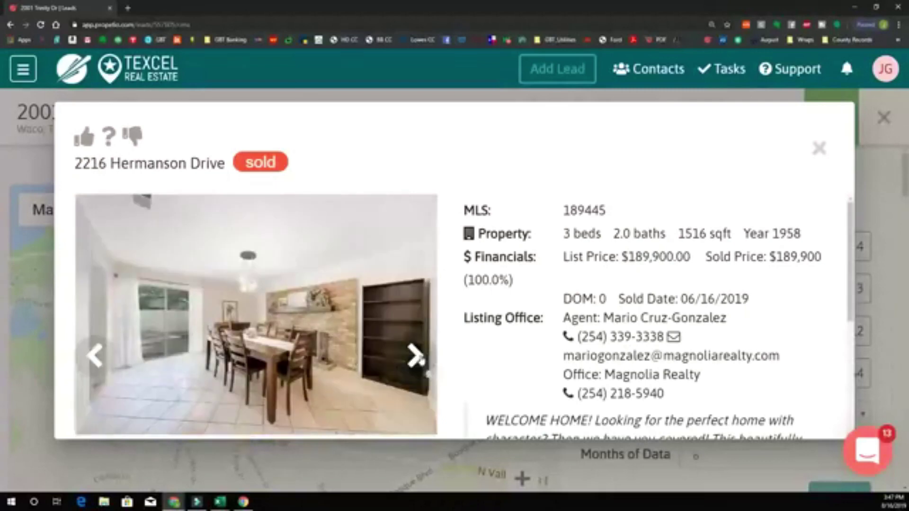
left_click(415, 357)
left_click(414, 359)
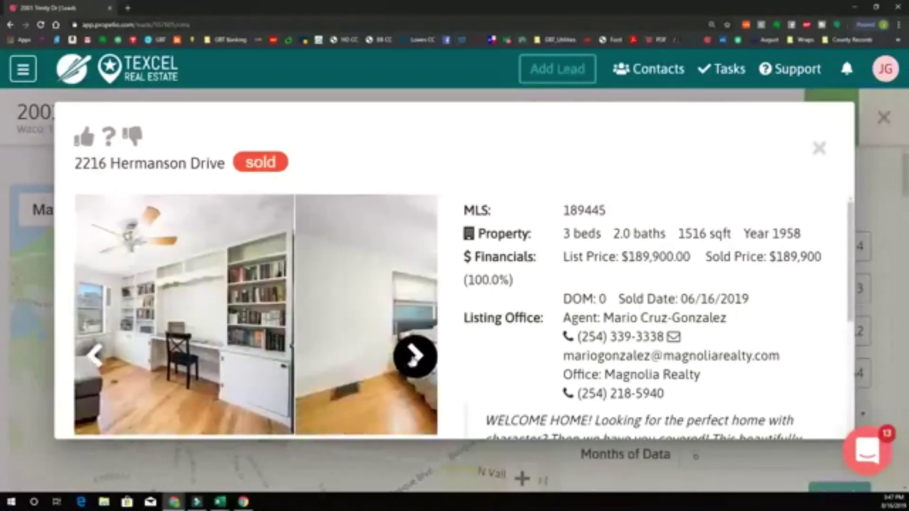
left_click(415, 357)
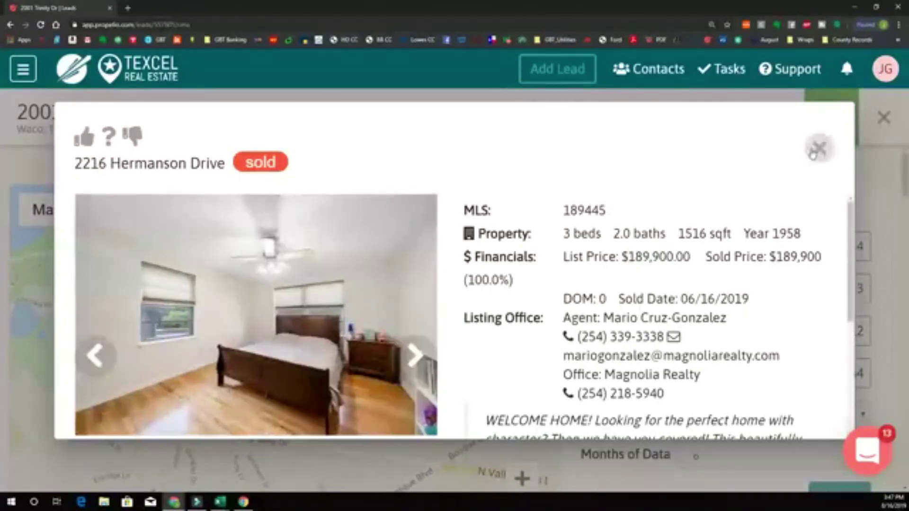
left_click(816, 150)
left_click(146, 316)
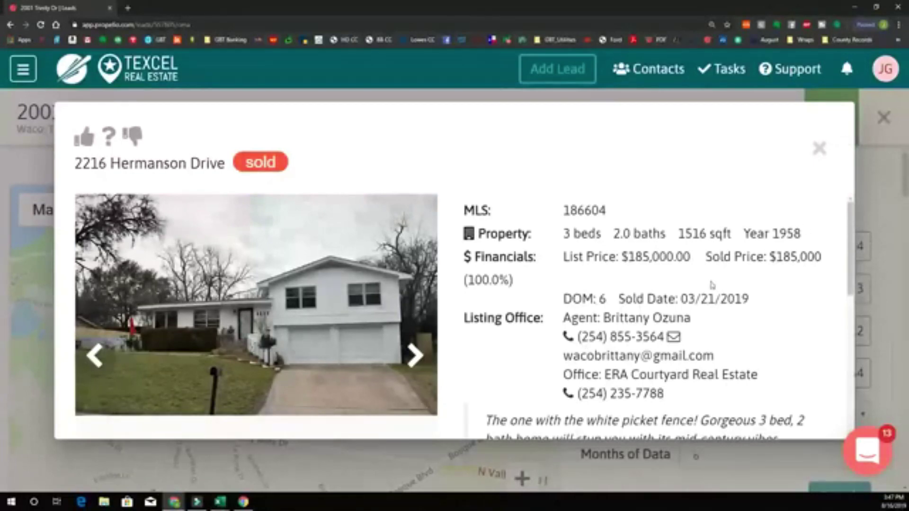
left_click(820, 148)
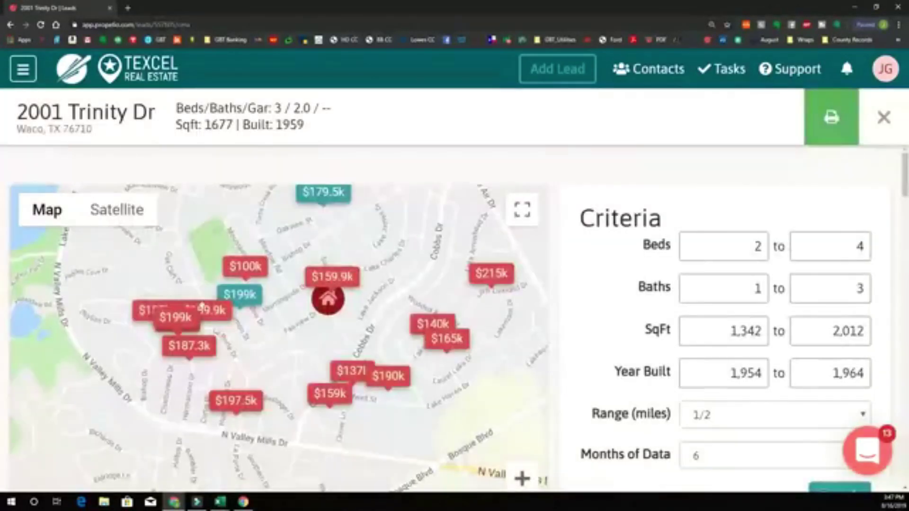
left_click(216, 316)
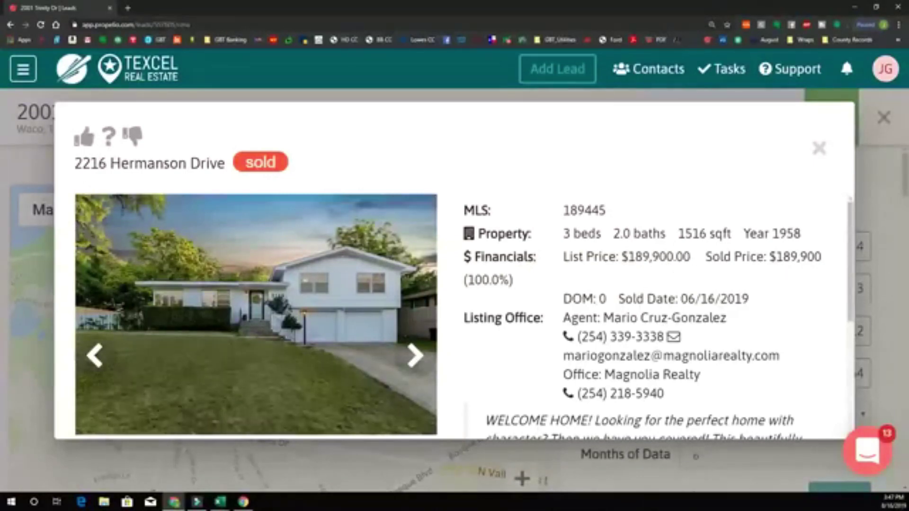
left_click(820, 149)
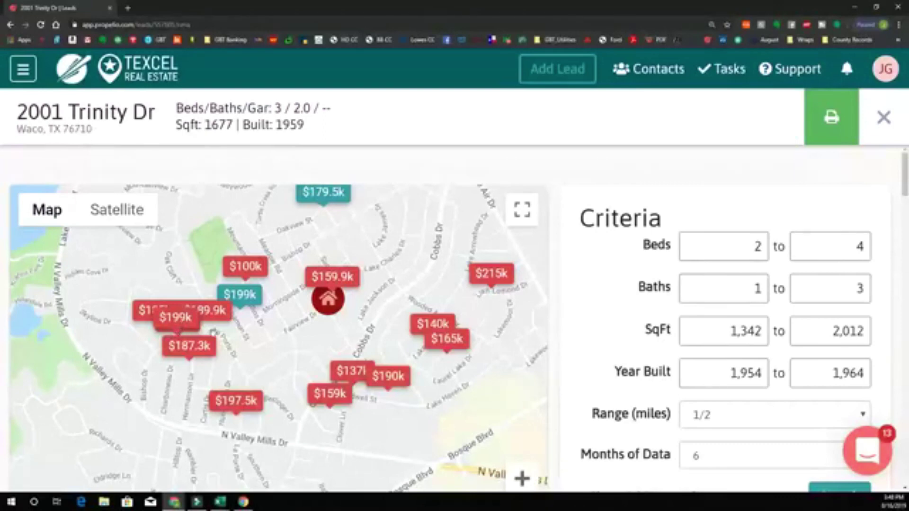
scroll(211, 327, "up", 2)
left_click(88, 357)
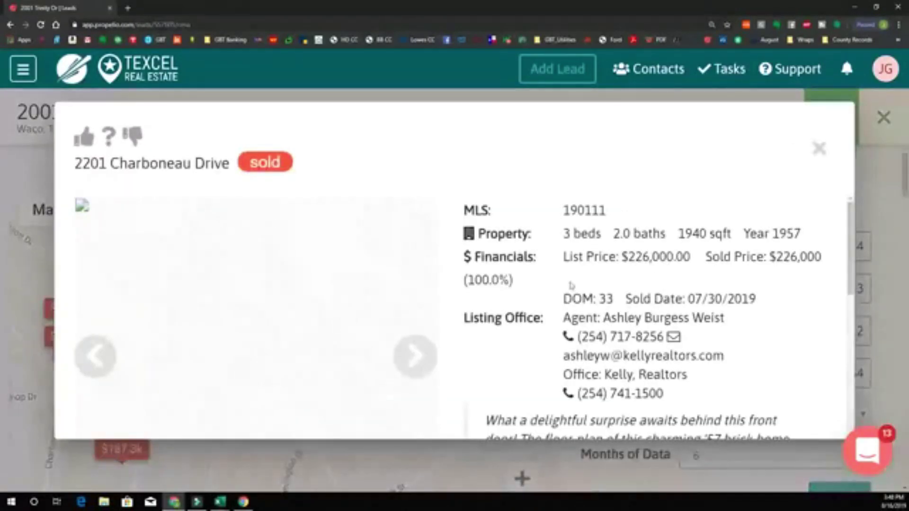
left_click(411, 357)
left_click(819, 147)
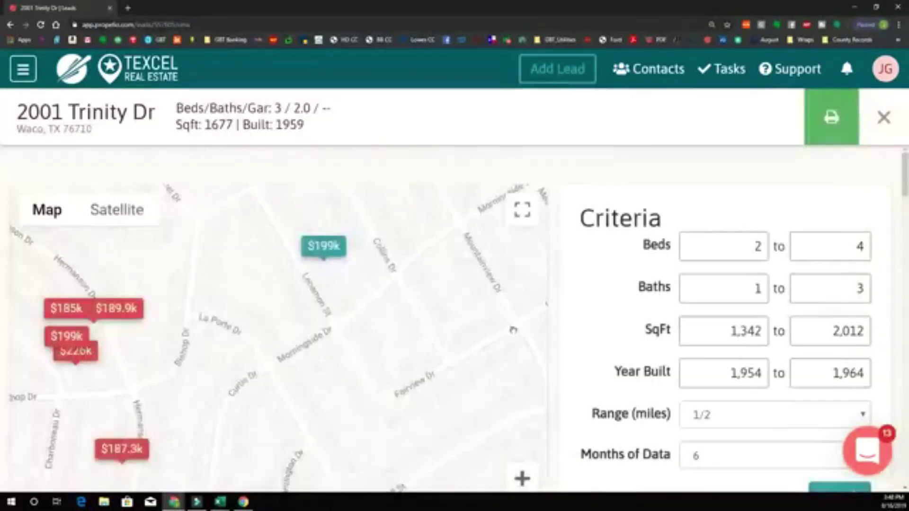
left_click(179, 359)
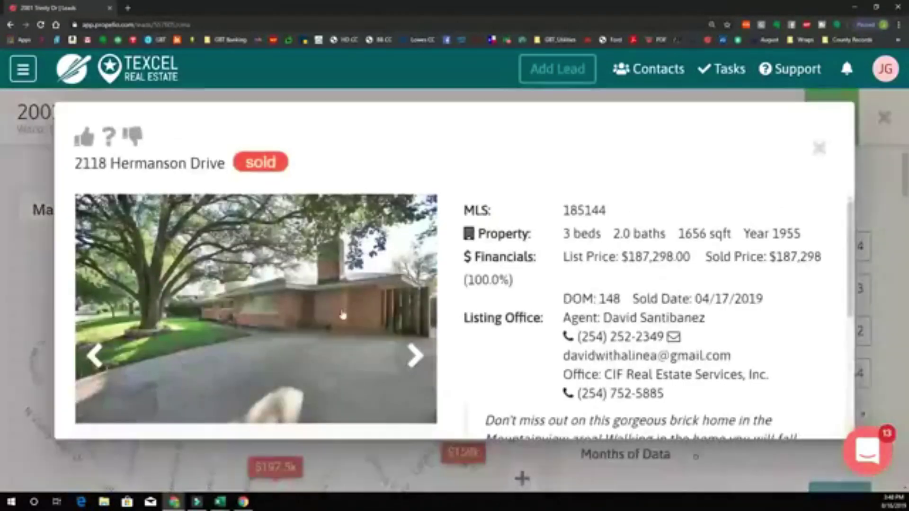
left_click(819, 148)
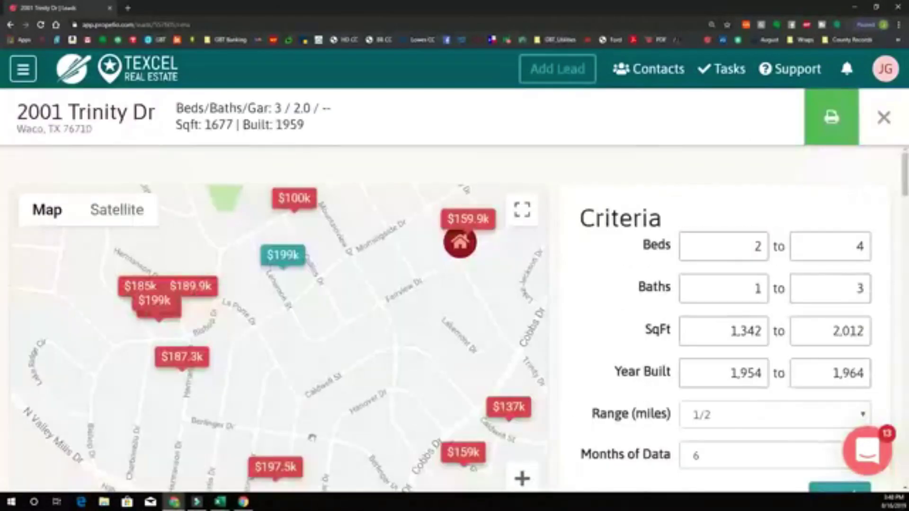
left_click(273, 468)
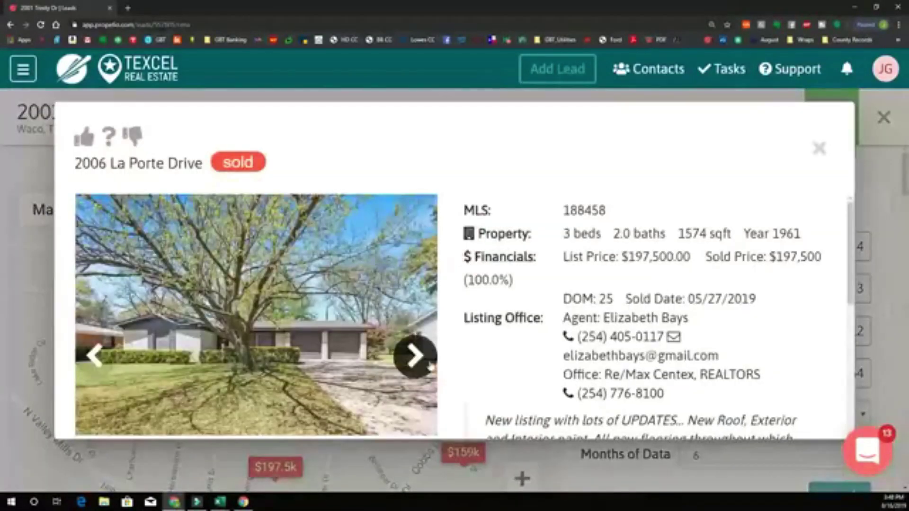
- Page through the front door, interior and kitchen photos, including range hood and wall oven
left_click(422, 366)
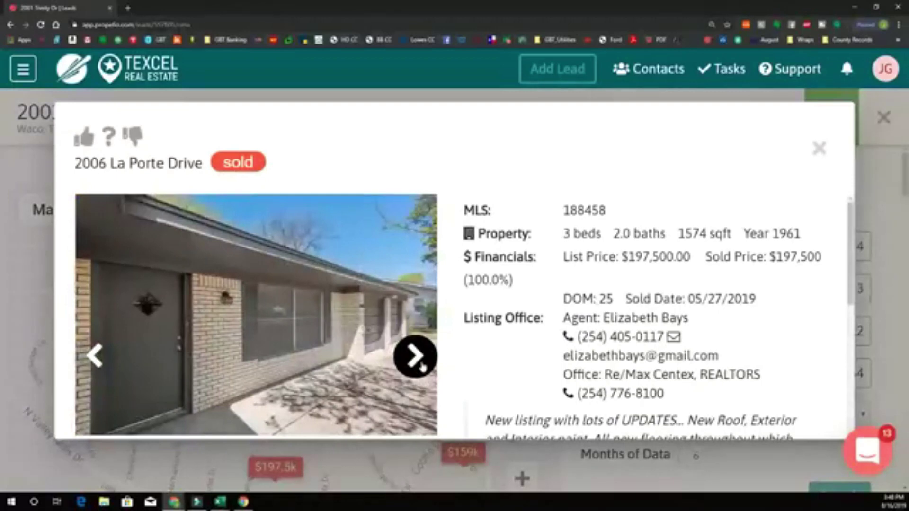
left_click(422, 366)
left_click(422, 366)
left_click(422, 366)
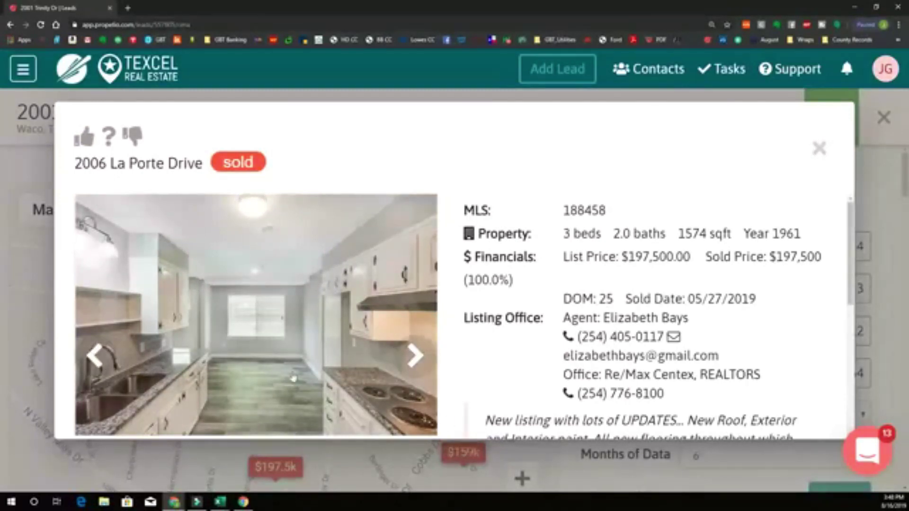
left_click(415, 356)
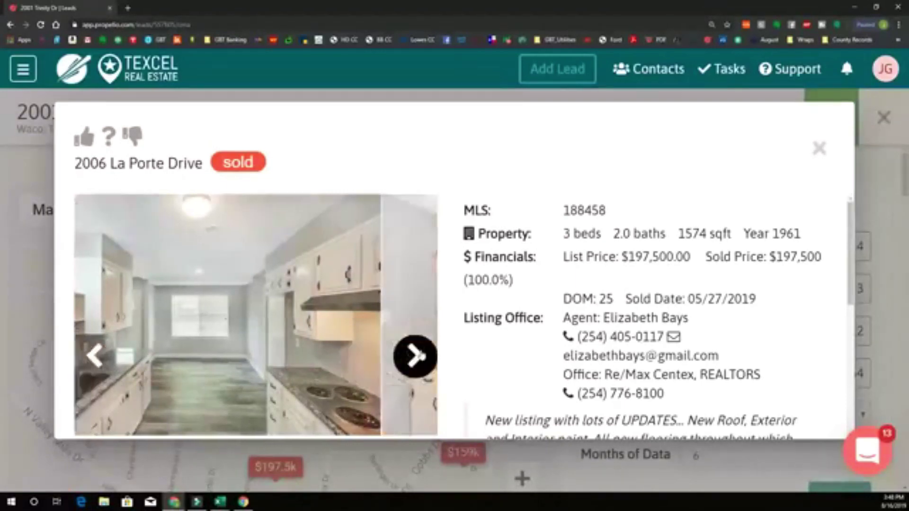
left_click(414, 356)
left_click(415, 356)
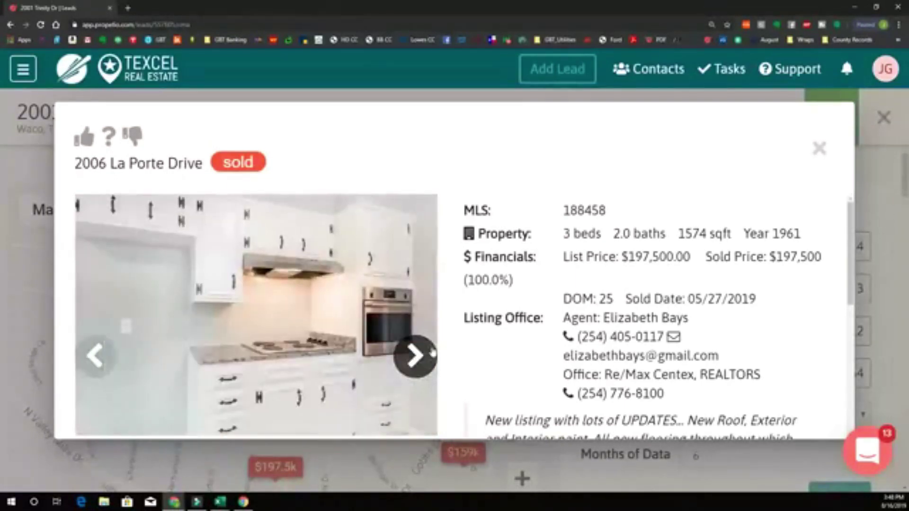
left_click(429, 359)
left_click(426, 360)
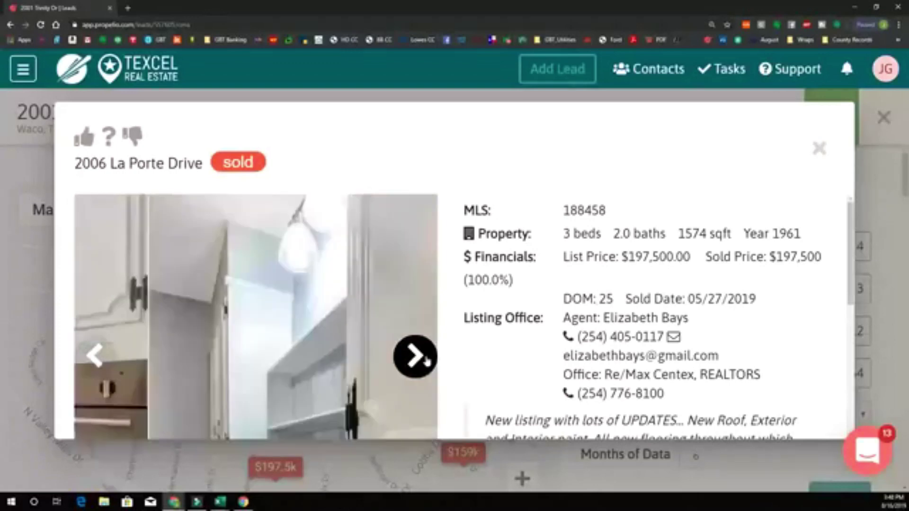
left_click(422, 360)
left_click(420, 360)
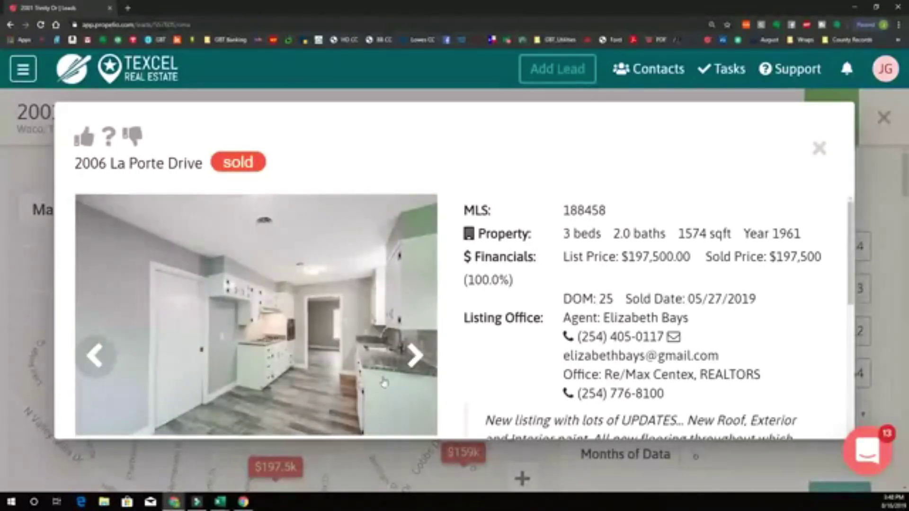
- Continue through the room photos with blinds and two windows to the bathroom
left_click(414, 358)
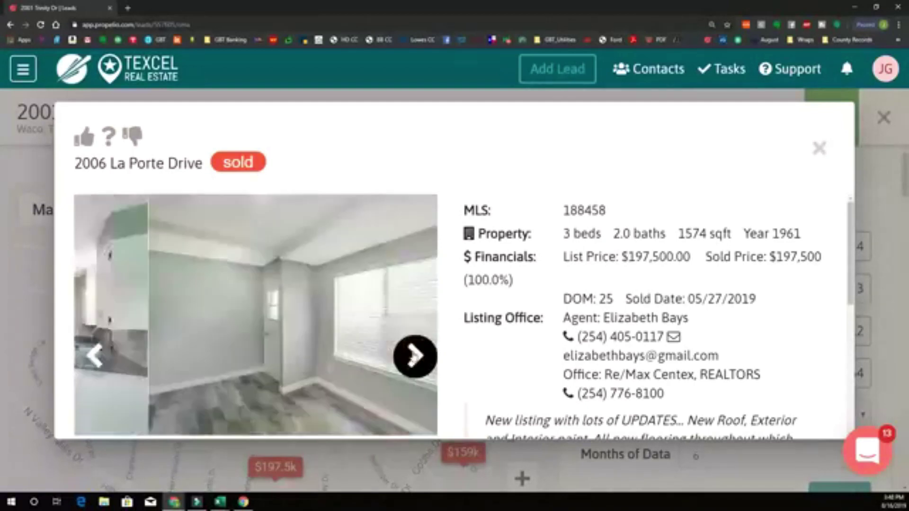
left_click(414, 357)
left_click(415, 357)
left_click(415, 358)
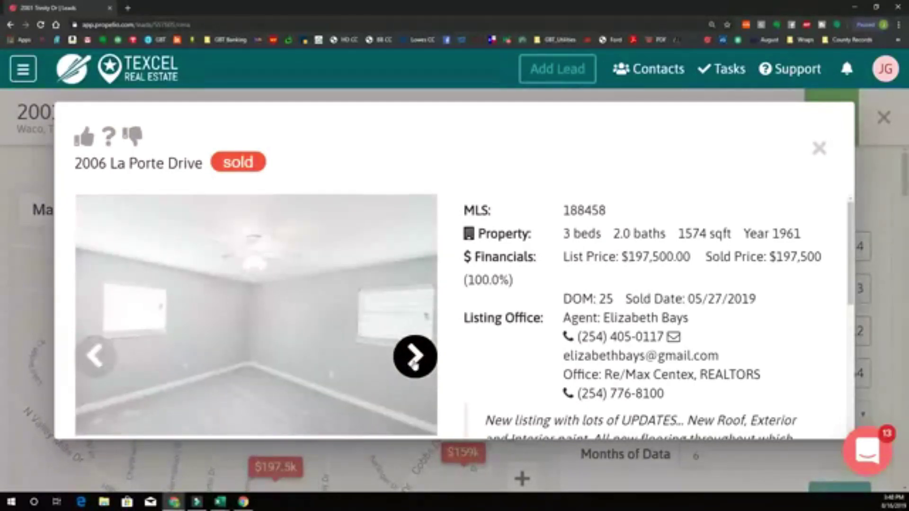
left_click(414, 364)
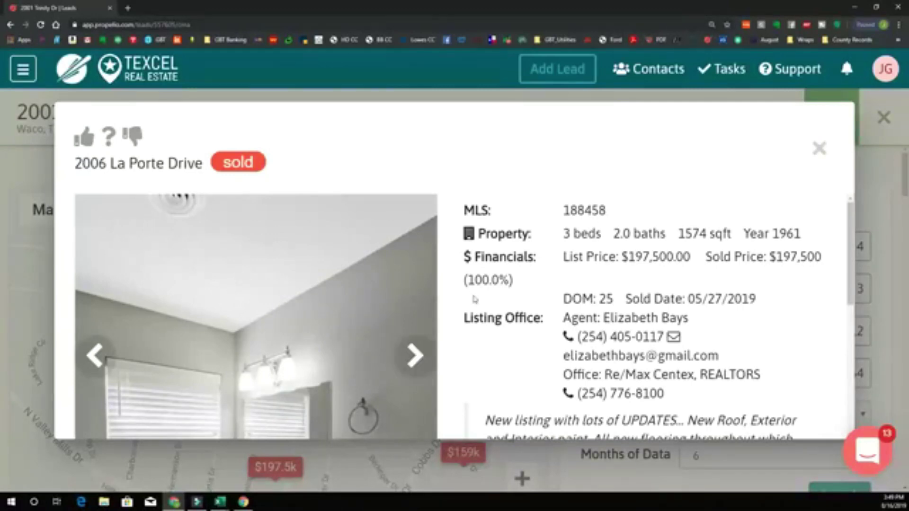
- View the laundry room, bedroom, shower pipe, ceiling vent and door-frame photos
left_click(416, 362)
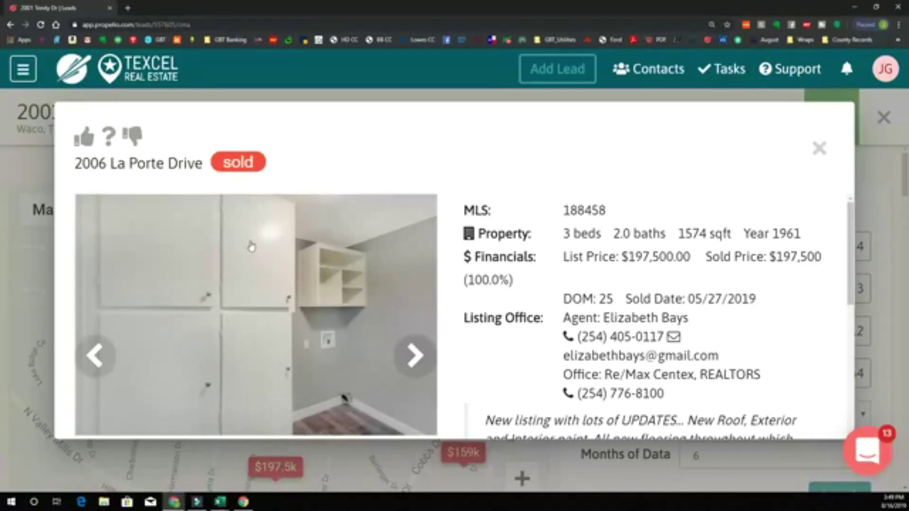
left_click(426, 357)
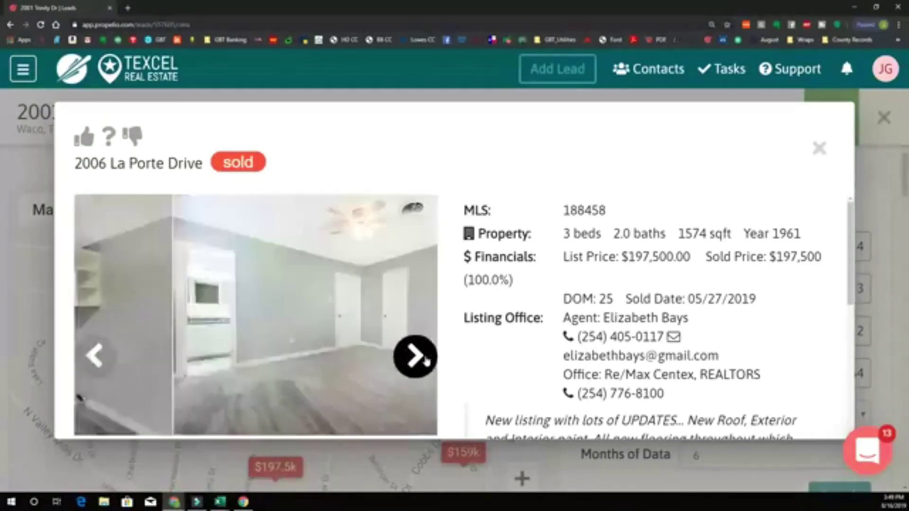
left_click(428, 362)
left_click(429, 362)
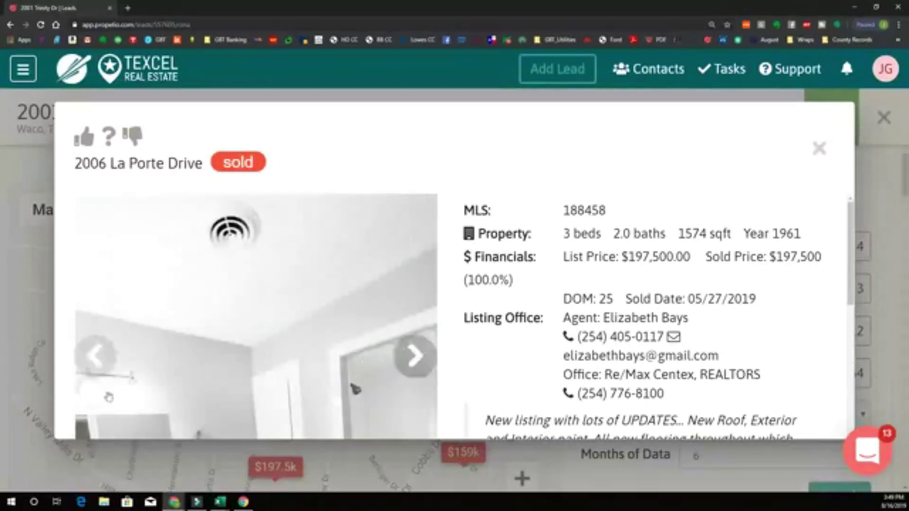
left_click(95, 356)
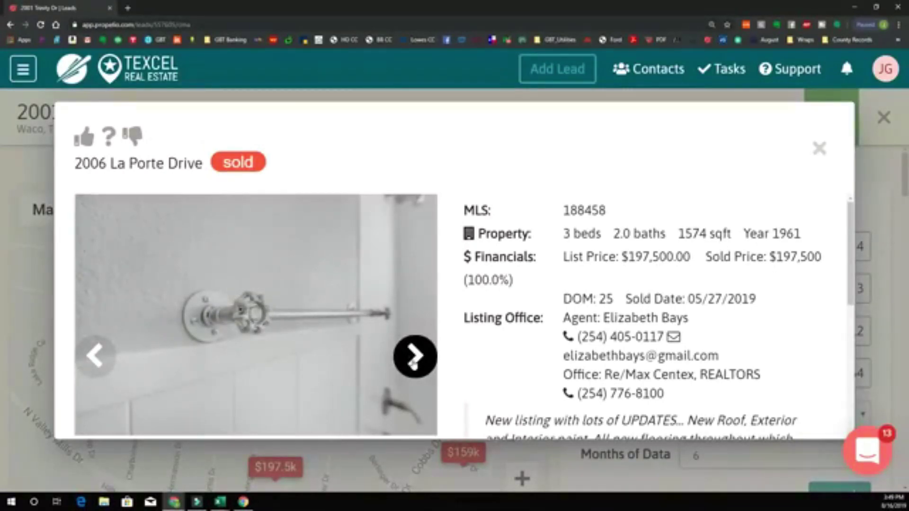
left_click(413, 364)
left_click(163, 386)
left_click(123, 374)
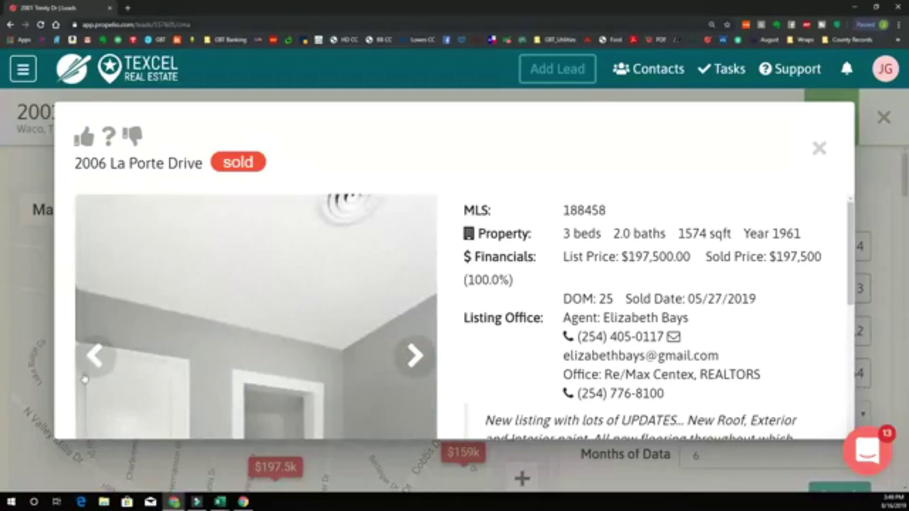
left_click(89, 367)
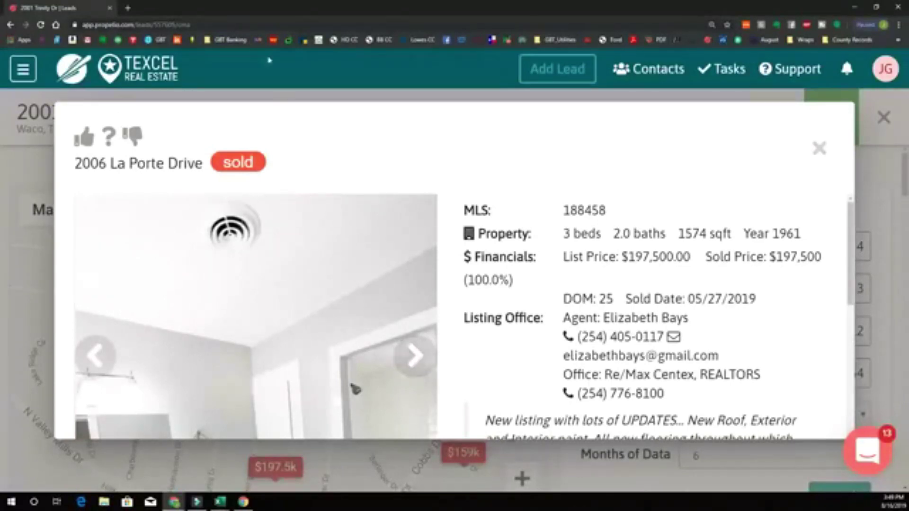
left_click(416, 356)
left_click(415, 356)
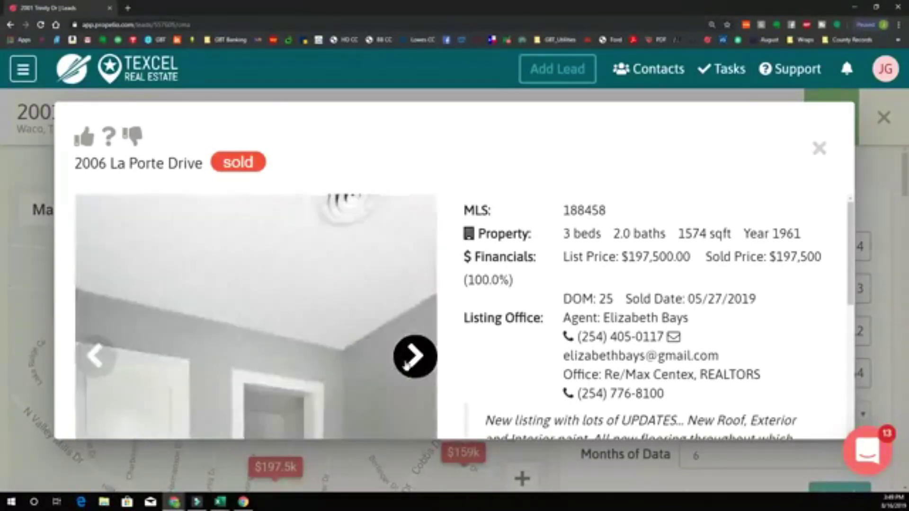
left_click(415, 356)
left_click(415, 356)
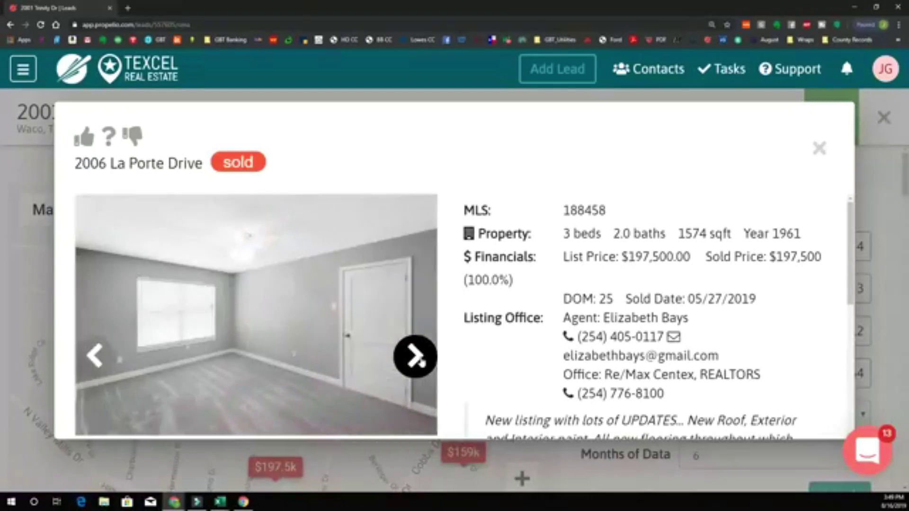
left_click(415, 356)
left_click(416, 356)
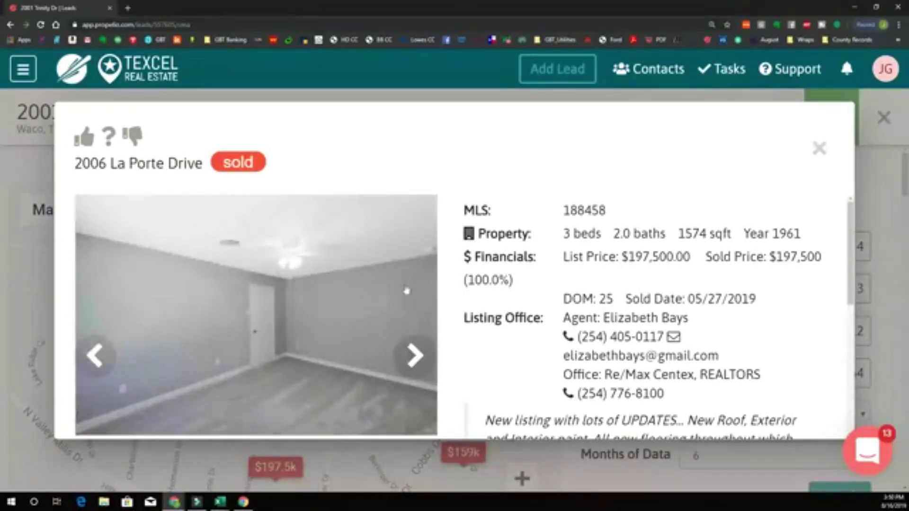
left_click(819, 148)
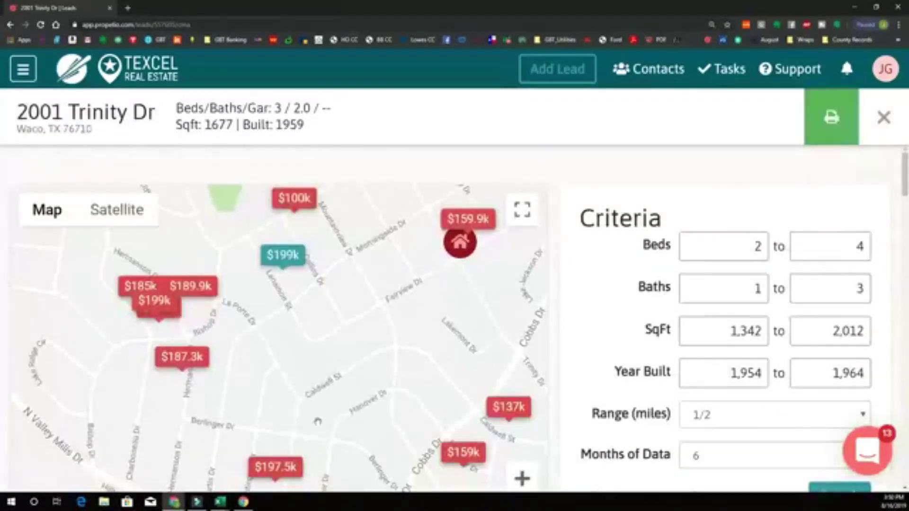
scroll(407, 260, "down", 3)
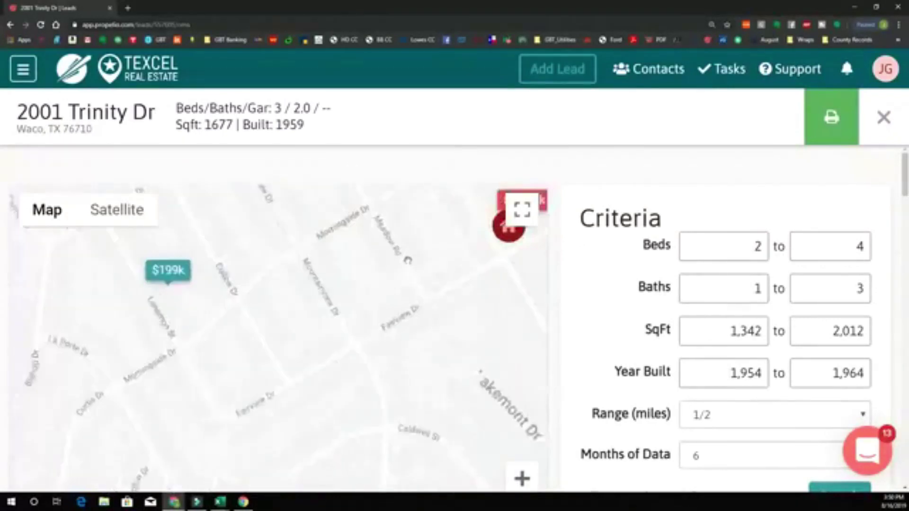
left_click_drag(441, 215, 399, 302)
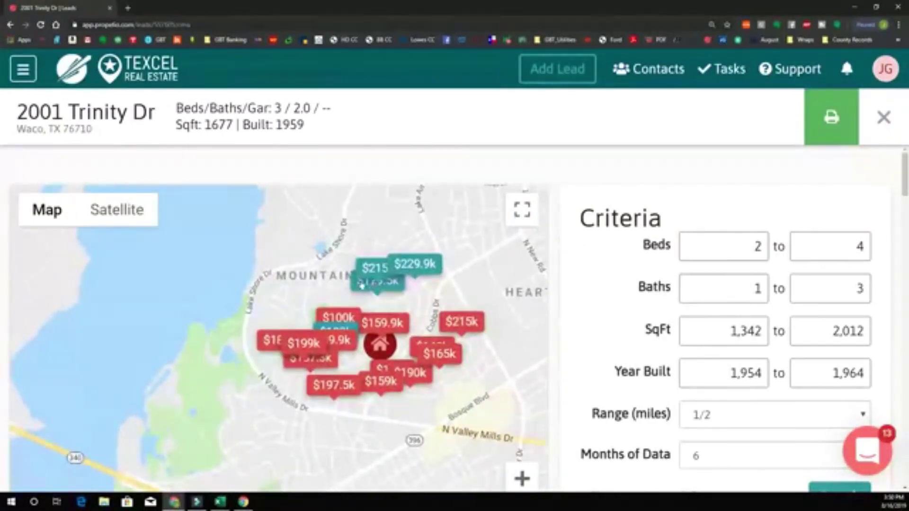
scroll(363, 285, "up", 1)
left_click(386, 296)
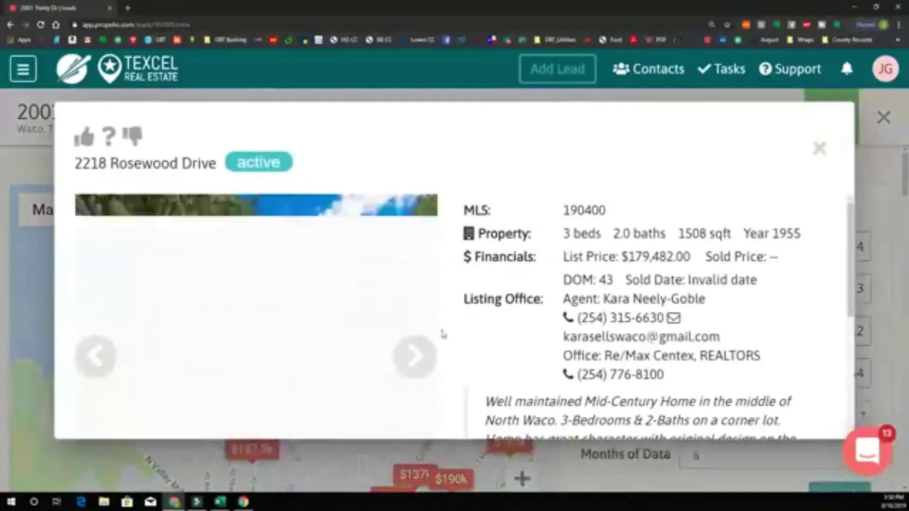
left_click(415, 356)
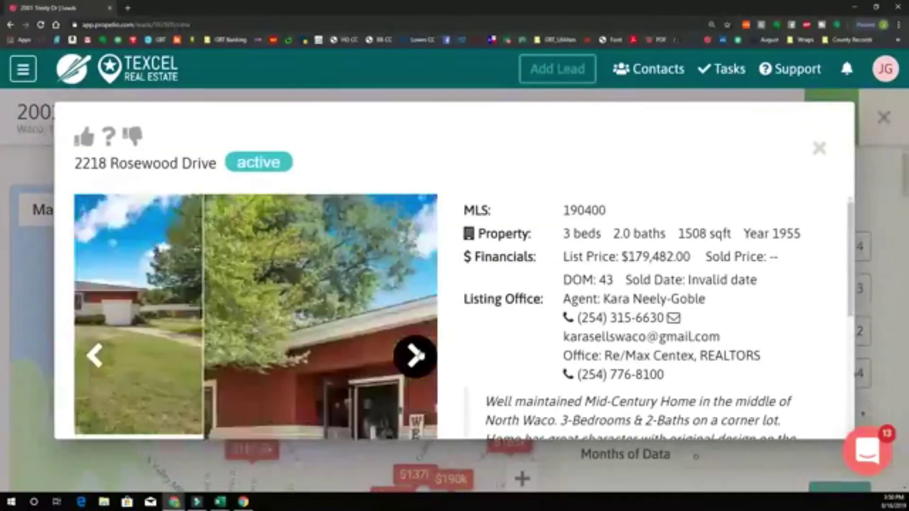
left_click(415, 356)
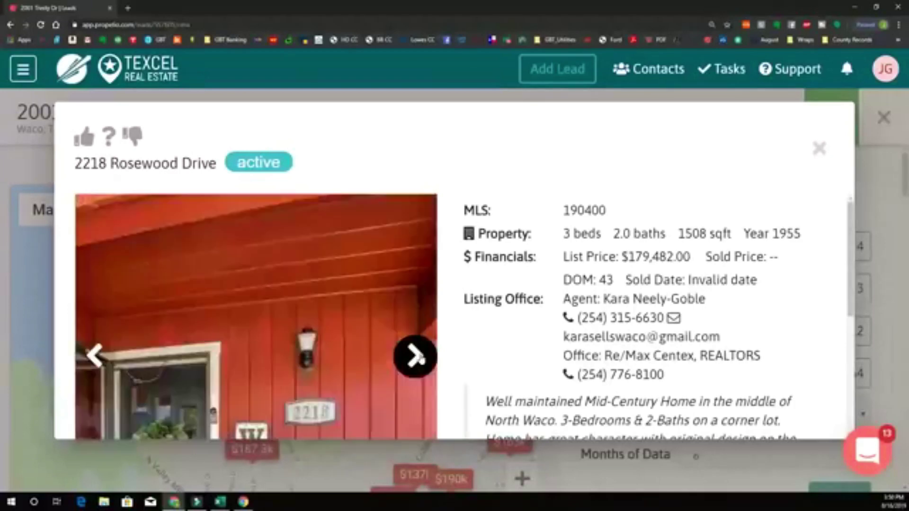
left_click(415, 356)
left_click(415, 356)
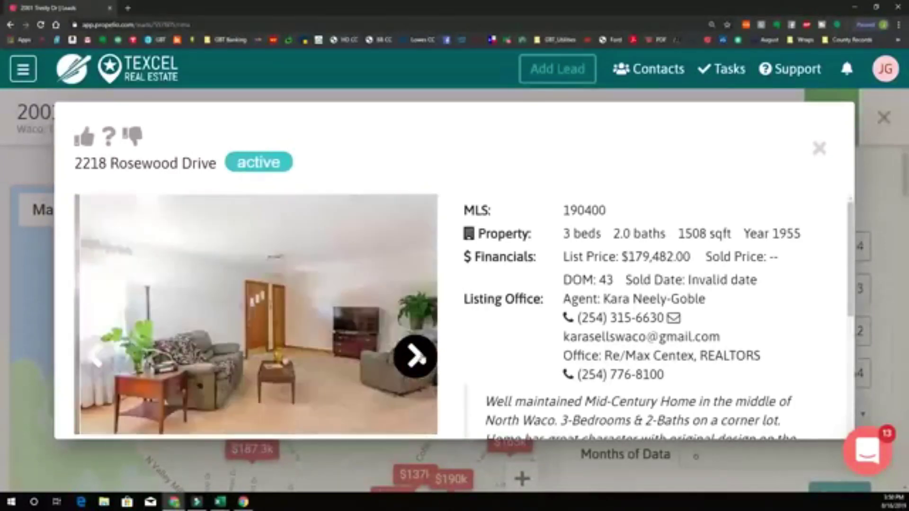
left_click(416, 356)
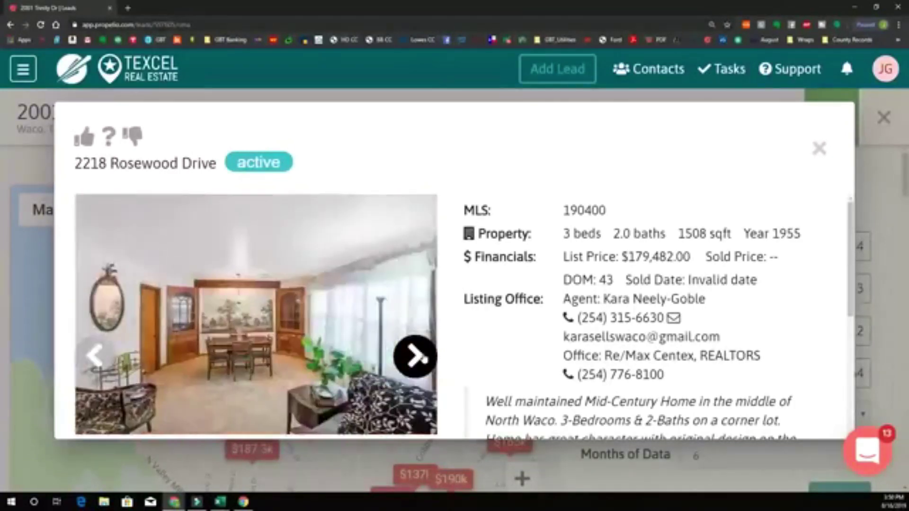
left_click(416, 357)
left_click(416, 357)
left_click(415, 356)
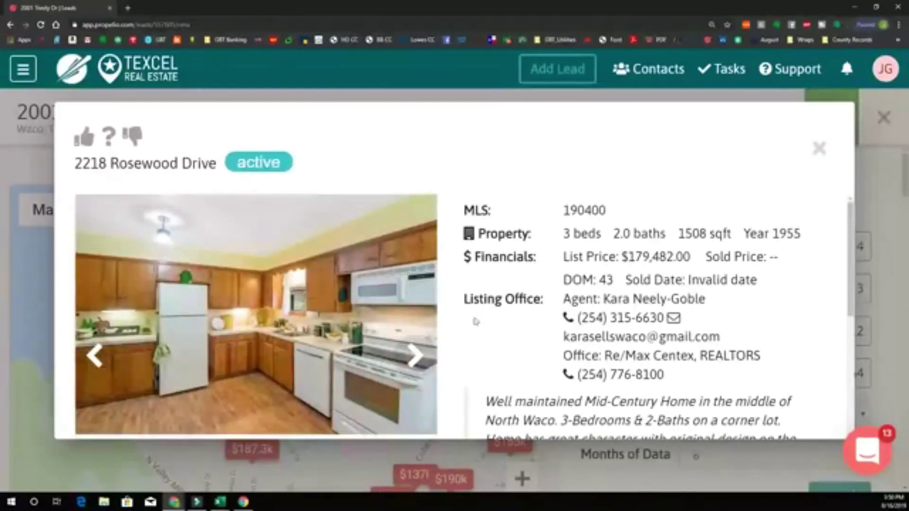
left_click(415, 356)
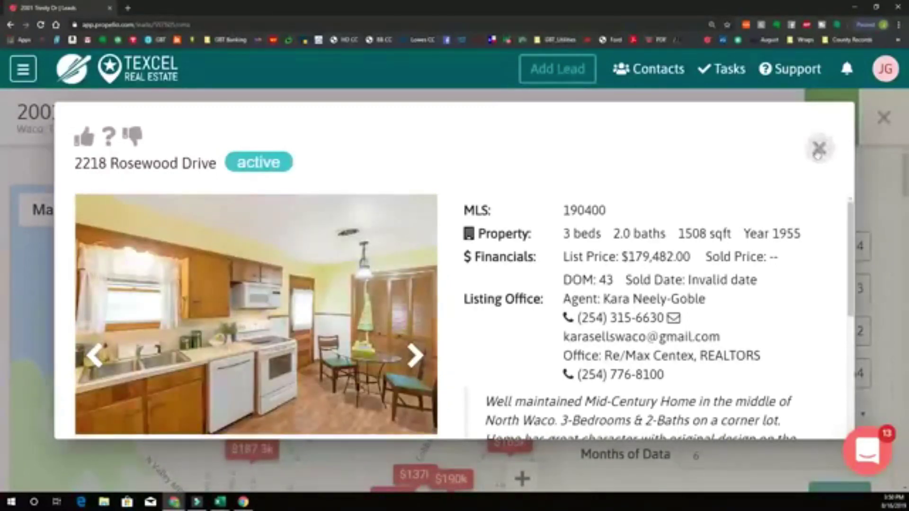
left_click(819, 148)
left_click(398, 271)
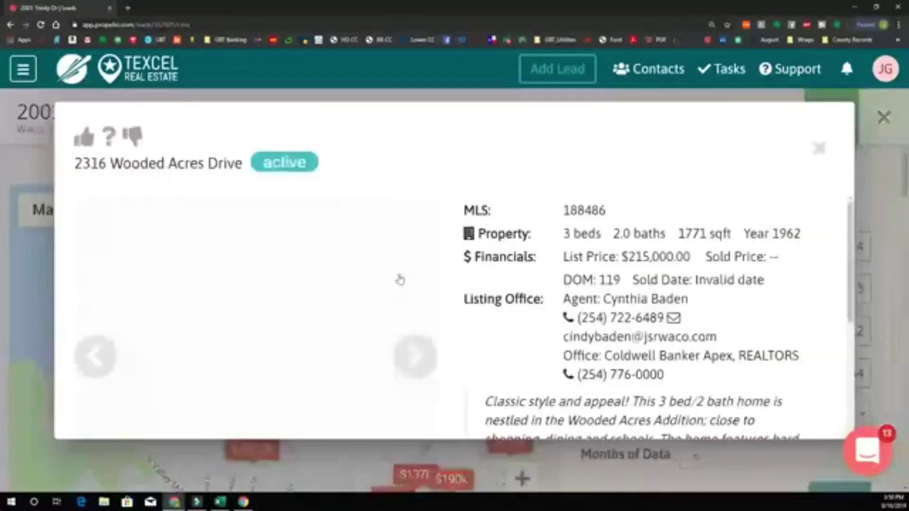
left_click(411, 358)
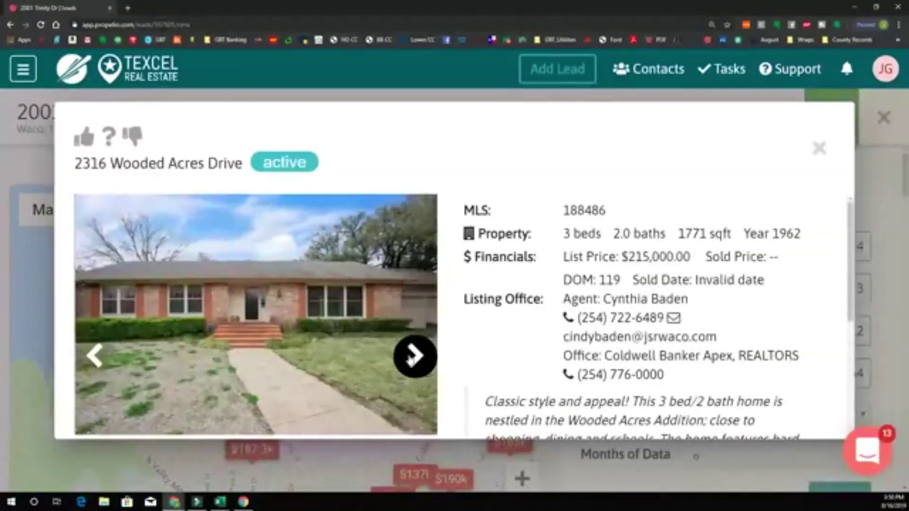
left_click(411, 358)
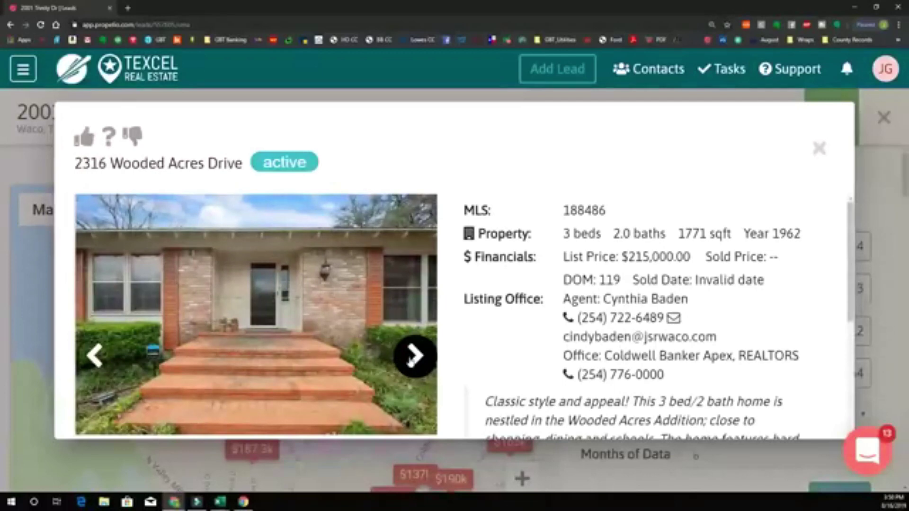
left_click(411, 359)
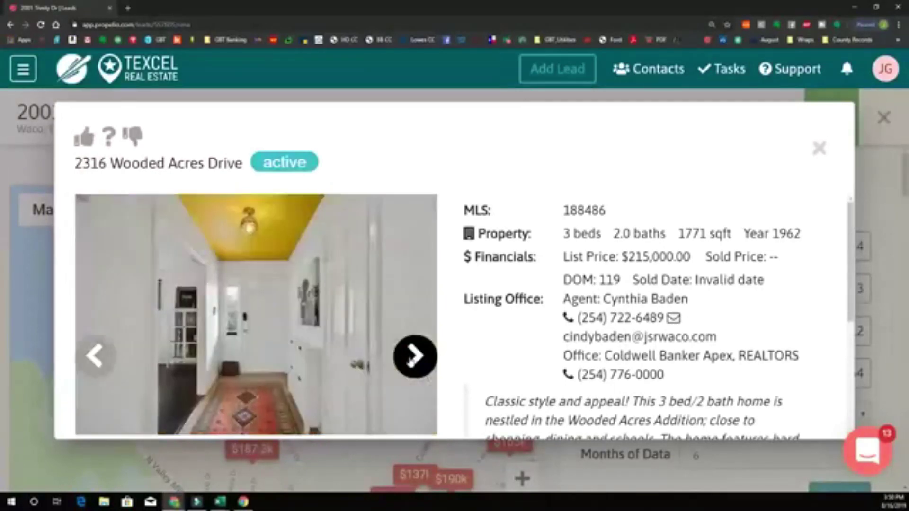
left_click(411, 358)
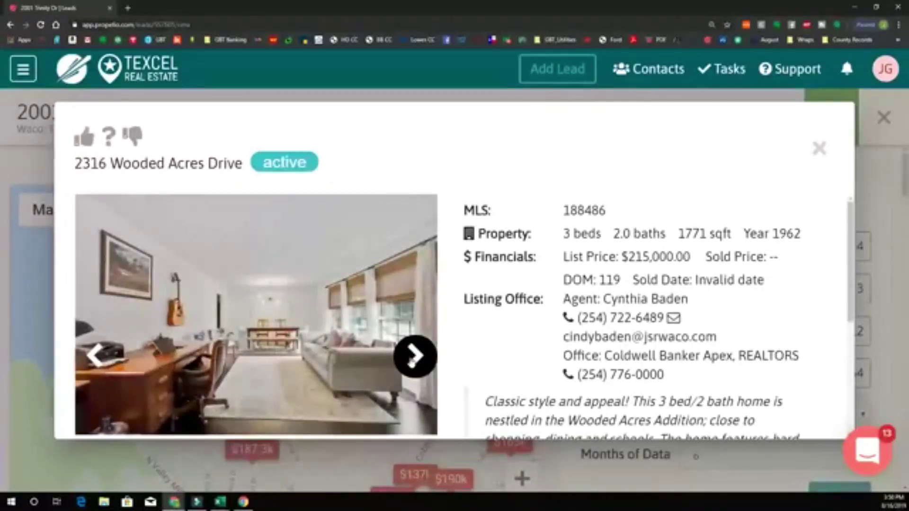
left_click(415, 358)
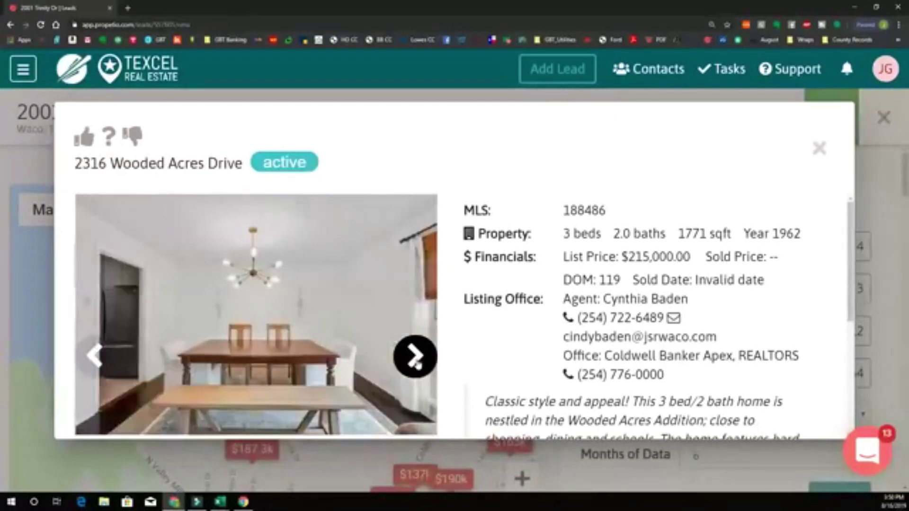
left_click(420, 362)
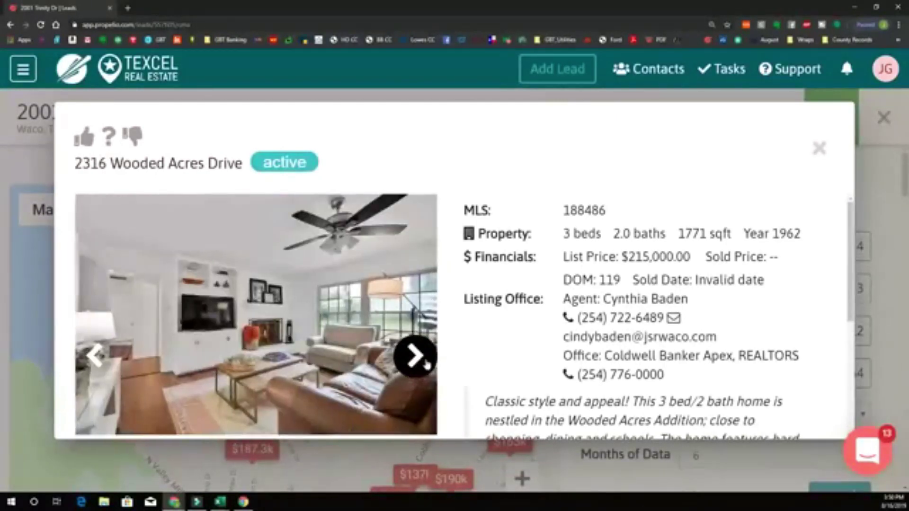
left_click(425, 365)
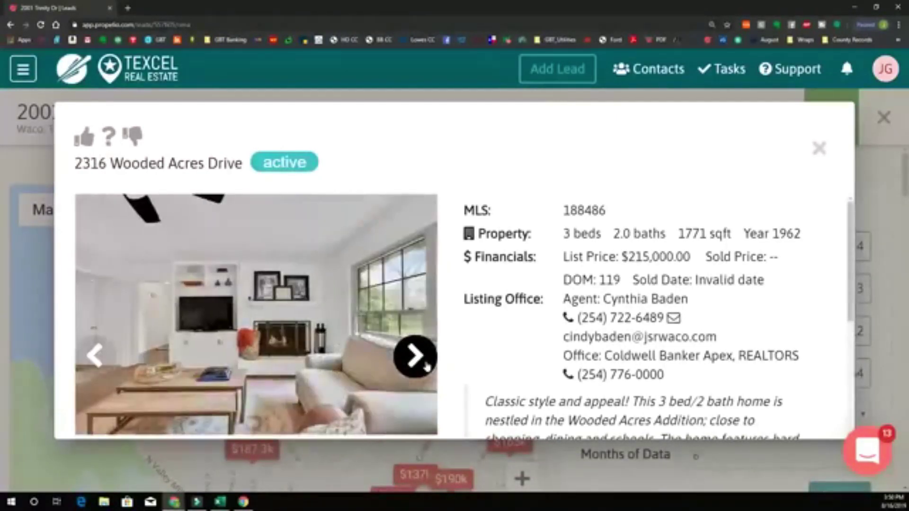
left_click(426, 365)
left_click(426, 366)
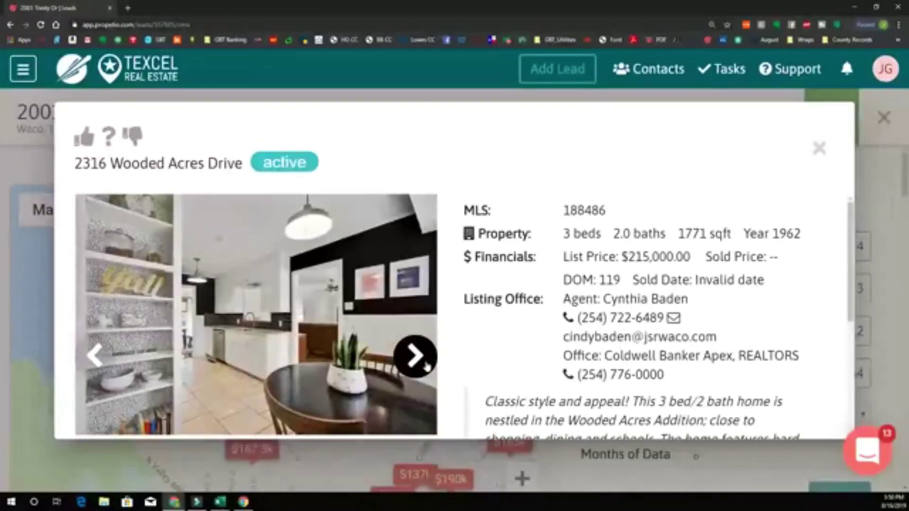
left_click(426, 366)
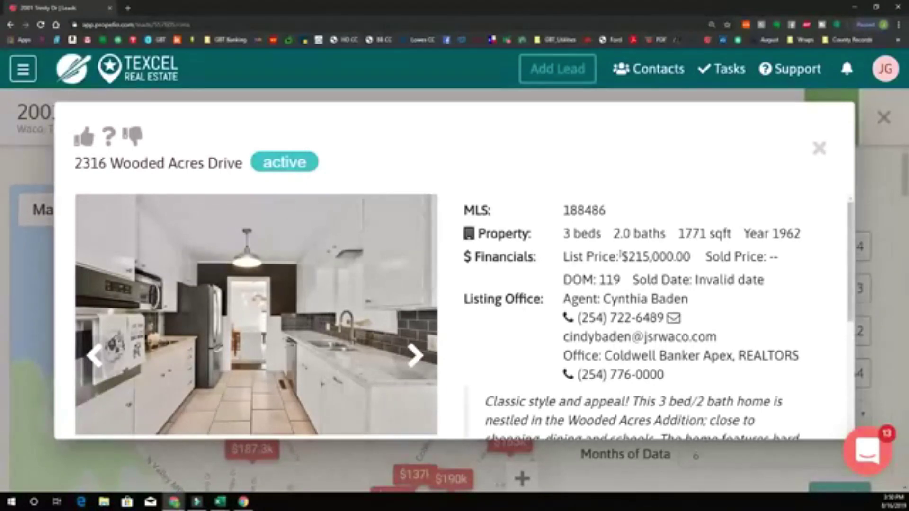
- View its kitchen, dining room and bedroom photos, then close the listing
left_click(433, 363)
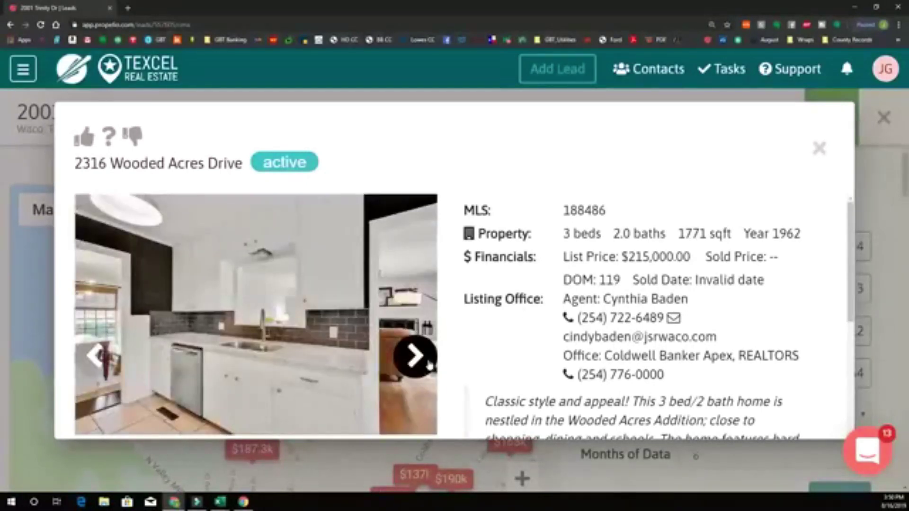
left_click(429, 364)
left_click(430, 356)
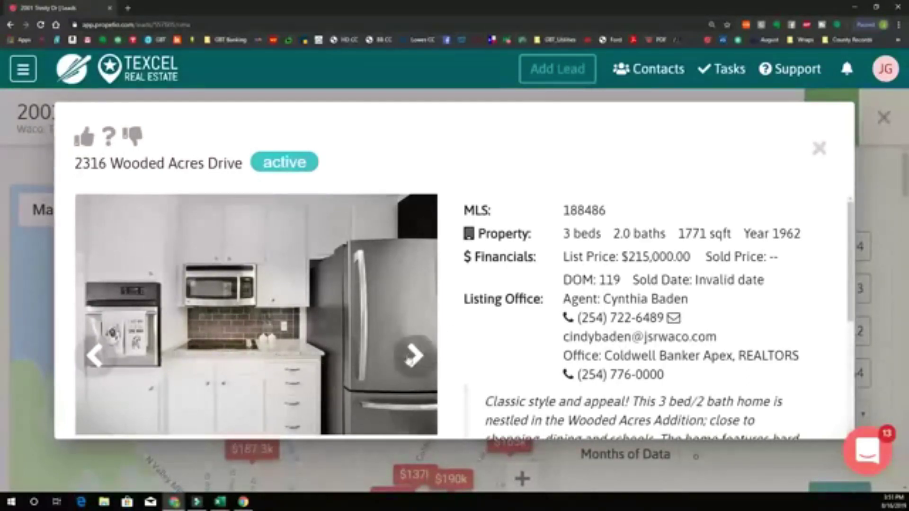
left_click(413, 356)
left_click(95, 356)
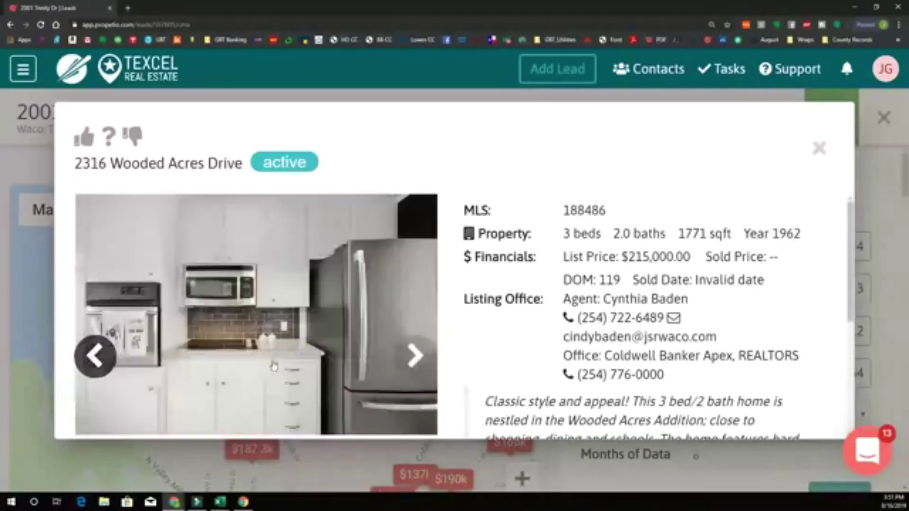
left_click(414, 357)
left_click(413, 356)
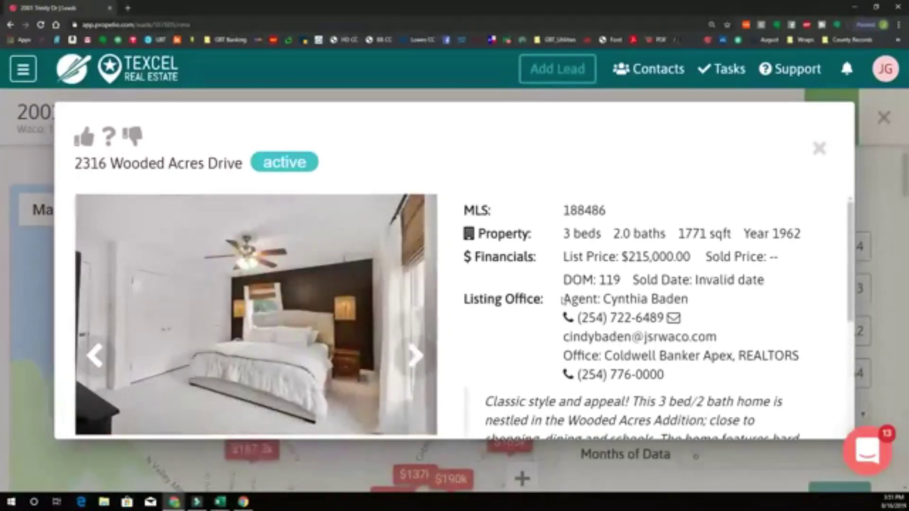
left_click(819, 148)
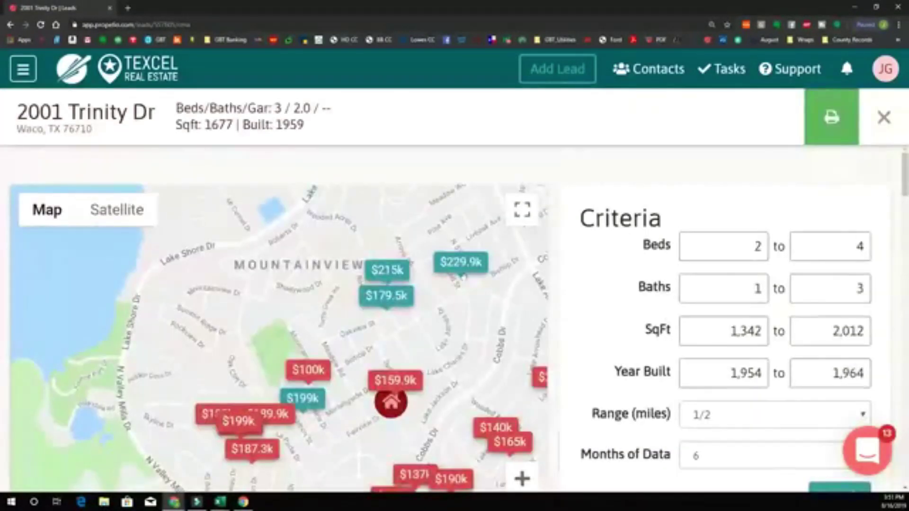
- Open the $229.9k listing and view its exterior, entry, living and dining room photos up to the kitchen
left_click(462, 263)
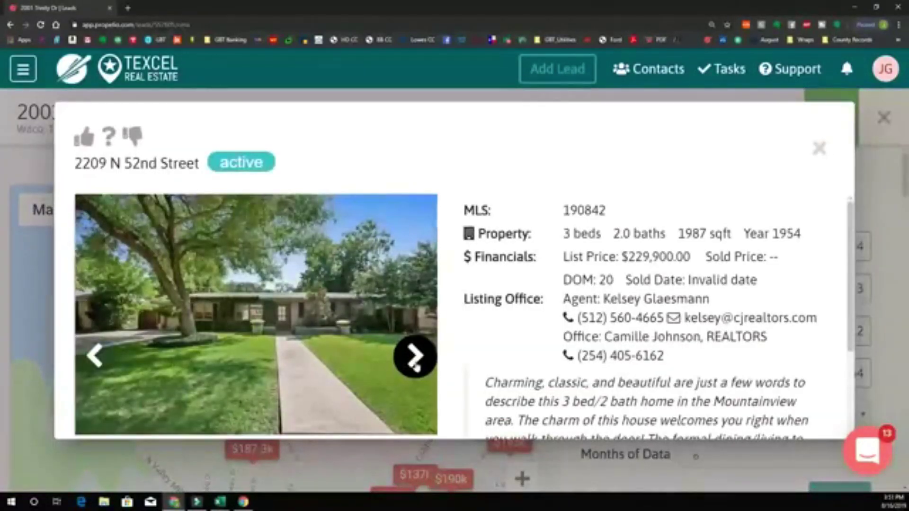
left_click(416, 365)
left_click(416, 366)
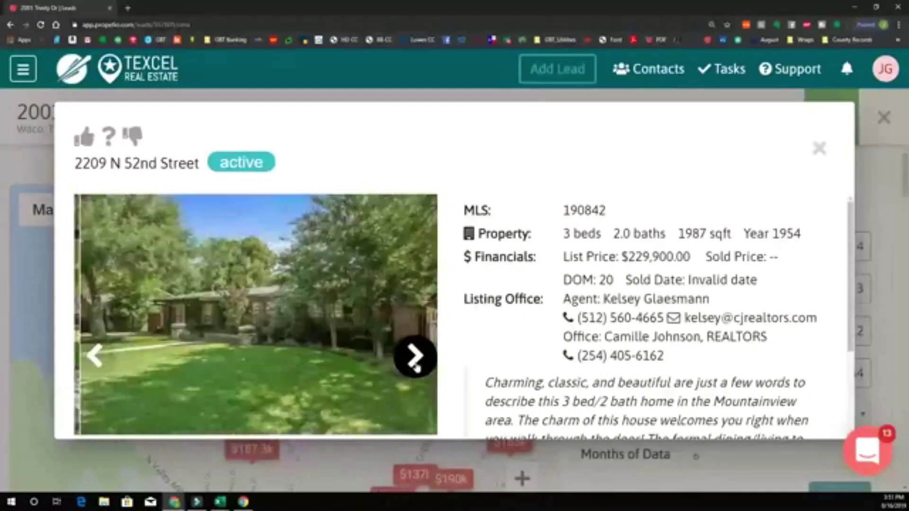
left_click(415, 365)
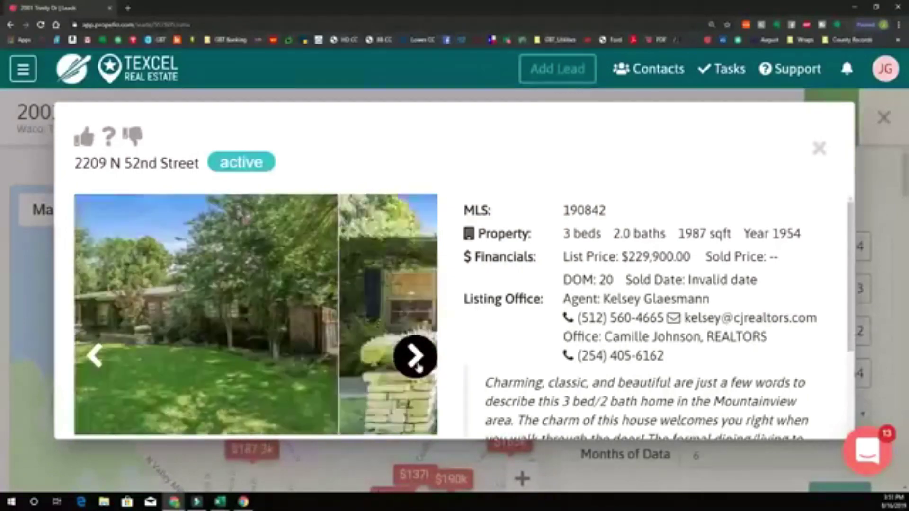
left_click(415, 366)
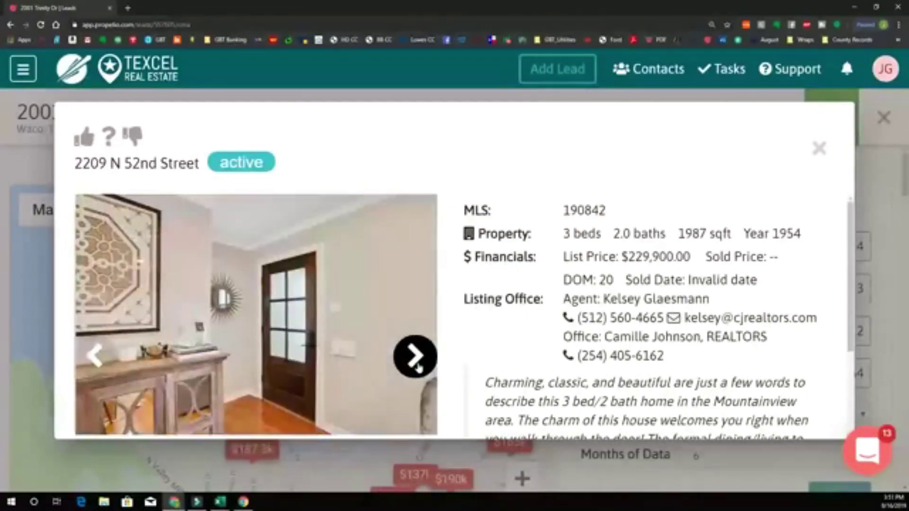
left_click(417, 365)
left_click(417, 366)
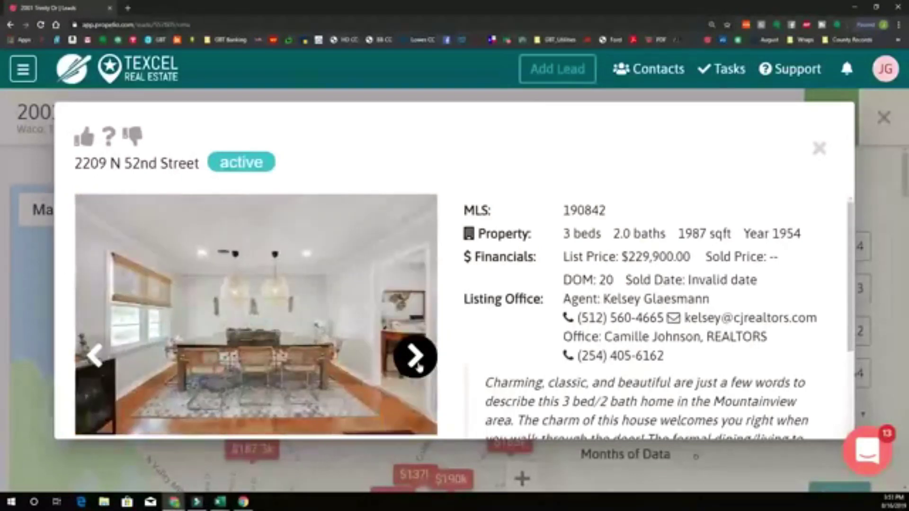
left_click(416, 365)
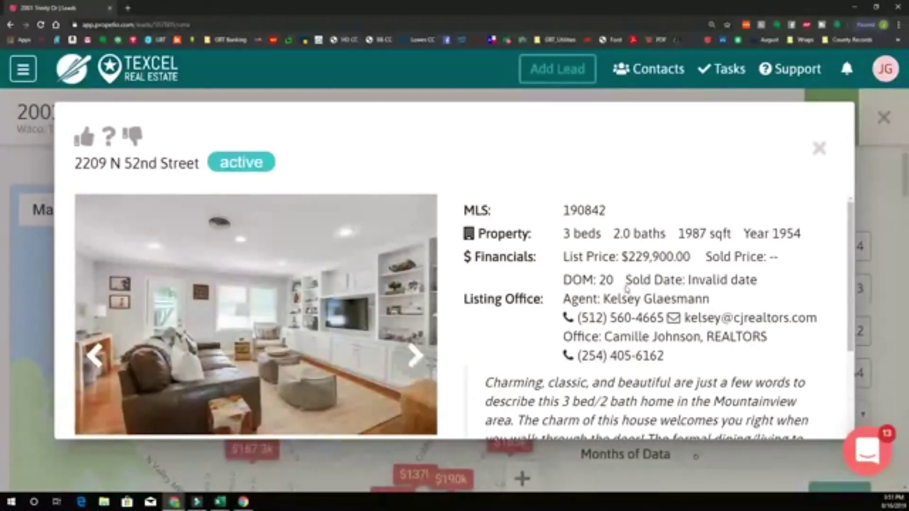
left_click(417, 356)
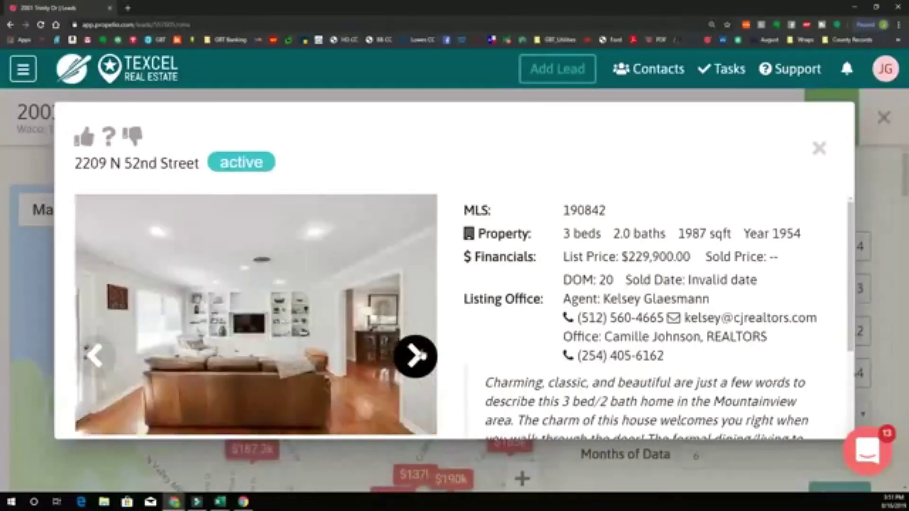
left_click(417, 356)
left_click(416, 356)
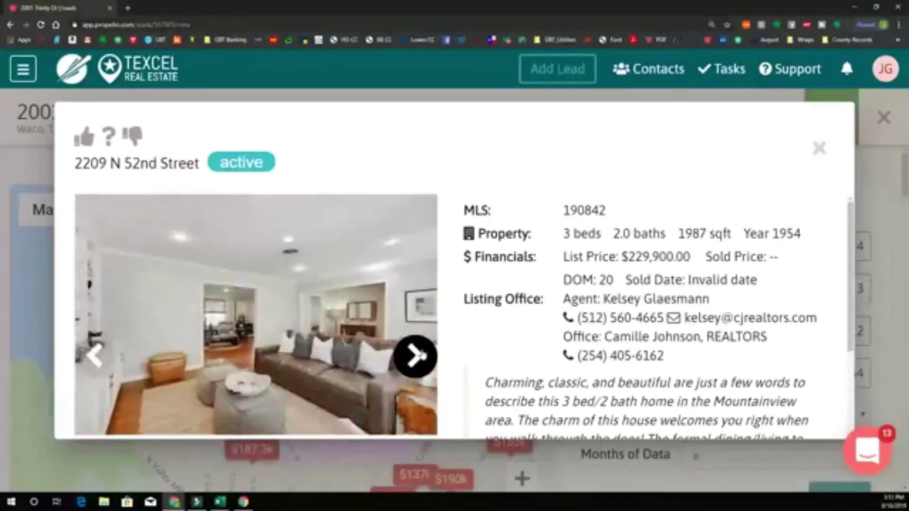
left_click(417, 356)
left_click(417, 356)
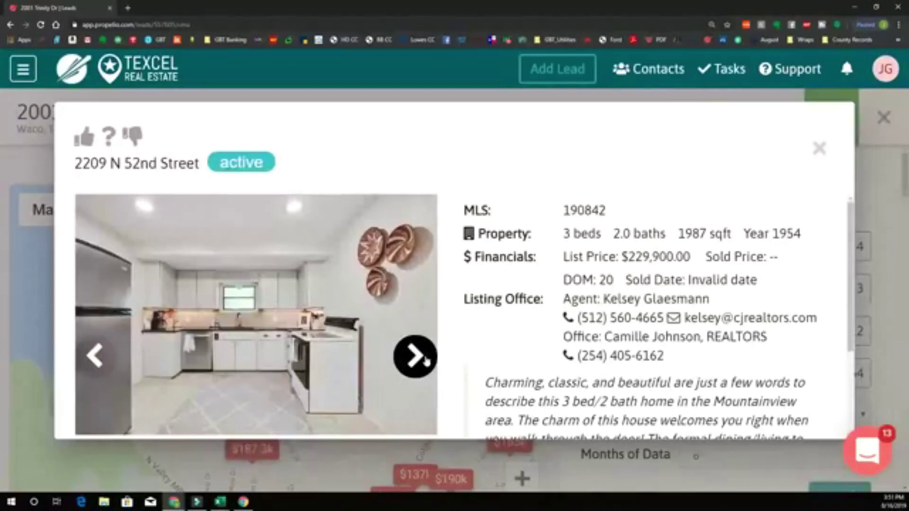
- View the kitchen, laundry, bedroom, vanity, nursery, bathroom and second bedroom photos
left_click(426, 359)
left_click(425, 357)
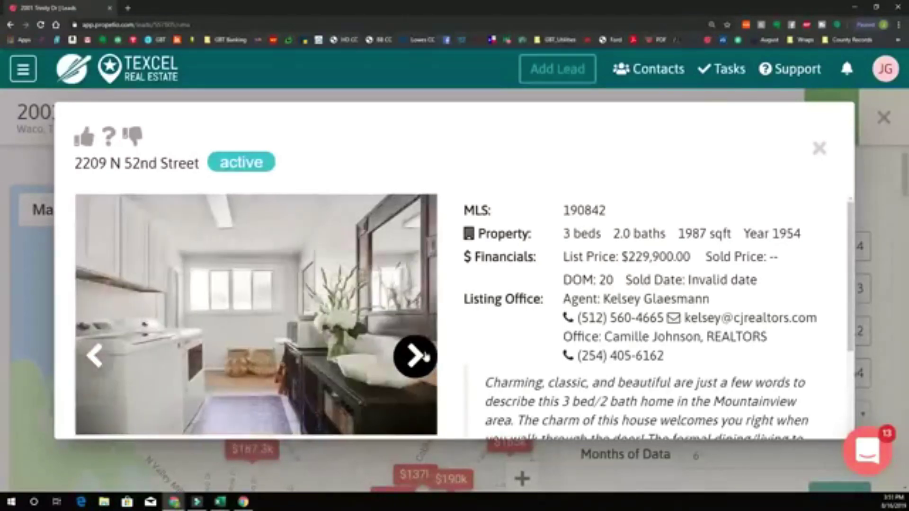
left_click(426, 356)
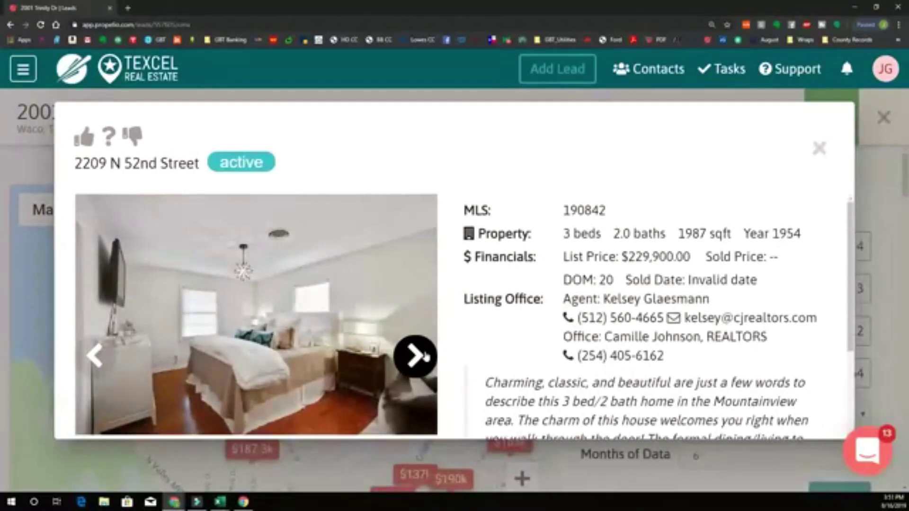
left_click(424, 360)
left_click(425, 360)
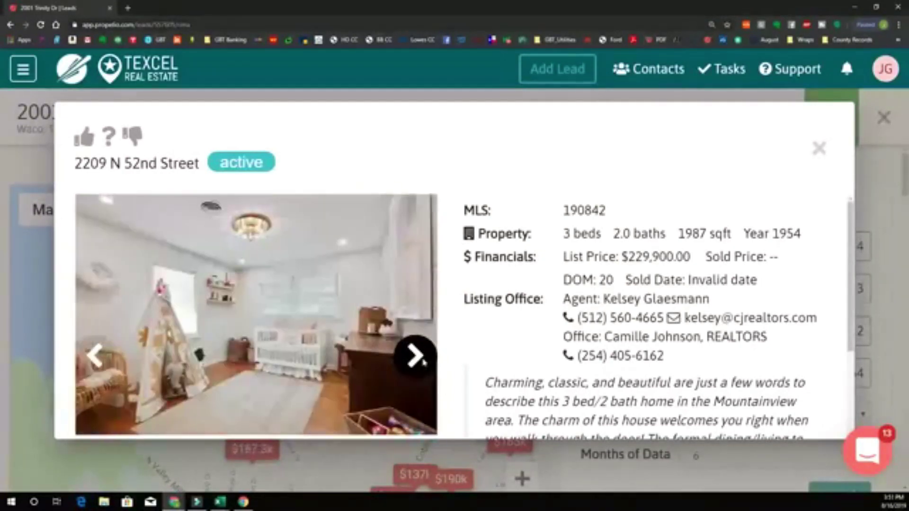
left_click(425, 359)
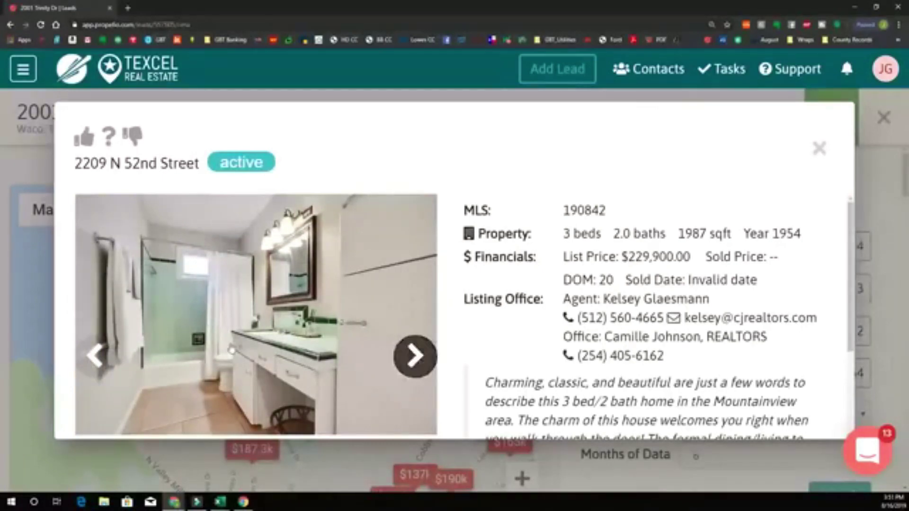
left_click(416, 359)
left_click(415, 359)
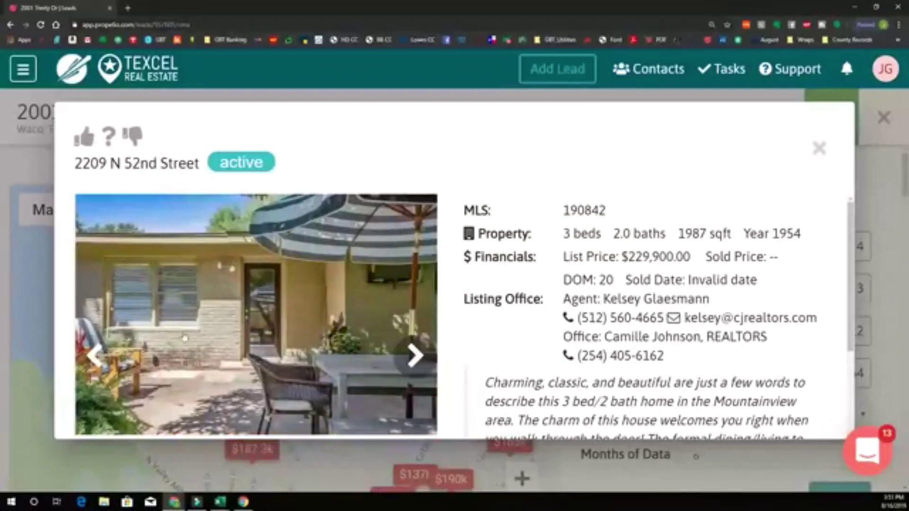
- View the patio, lawn, backyard, trees and fence, house front and driveway photos
left_click(95, 357)
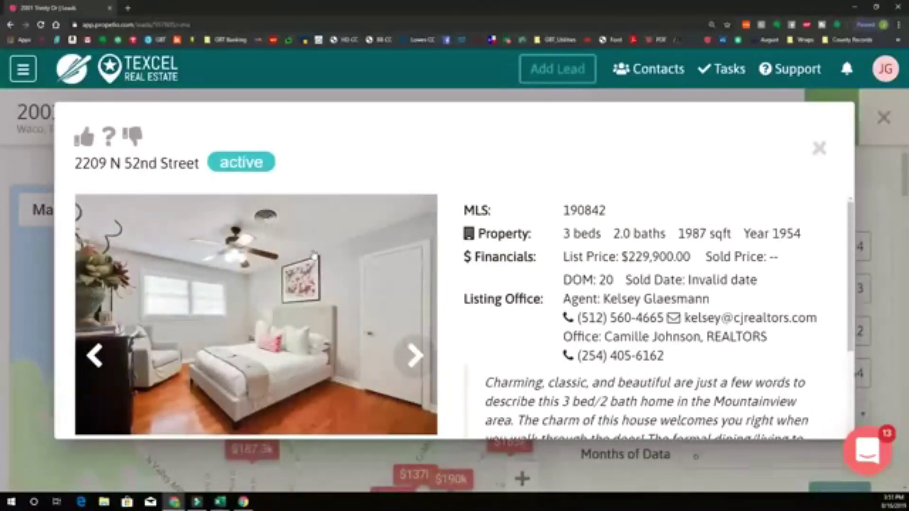
left_click(416, 358)
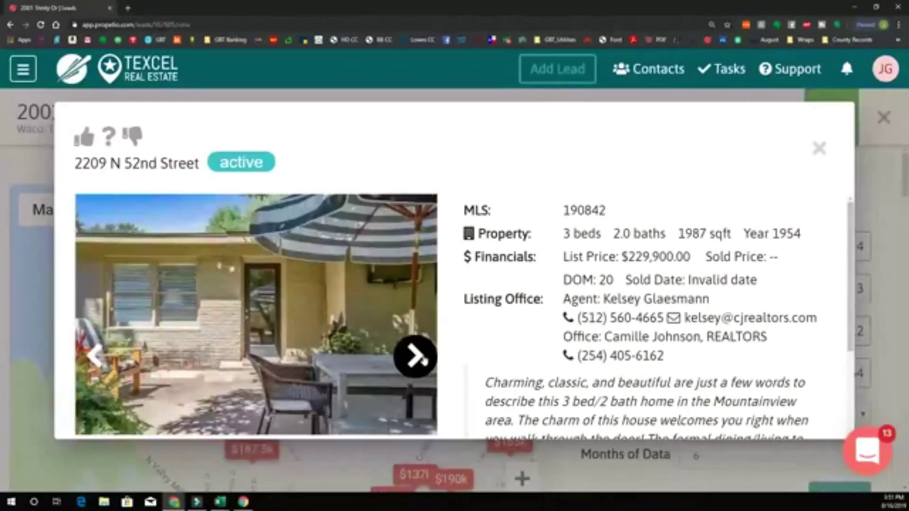
left_click(416, 358)
left_click(94, 356)
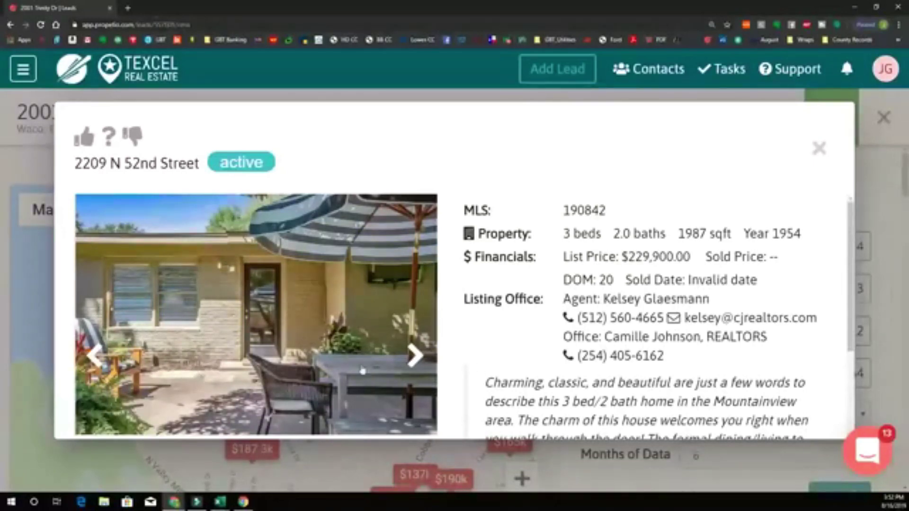
left_click(414, 356)
left_click(412, 357)
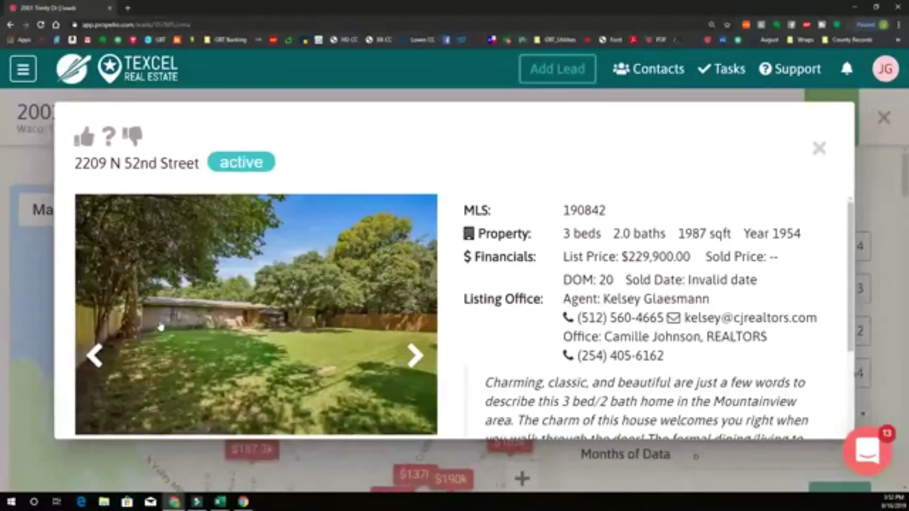
left_click(413, 356)
left_click(412, 357)
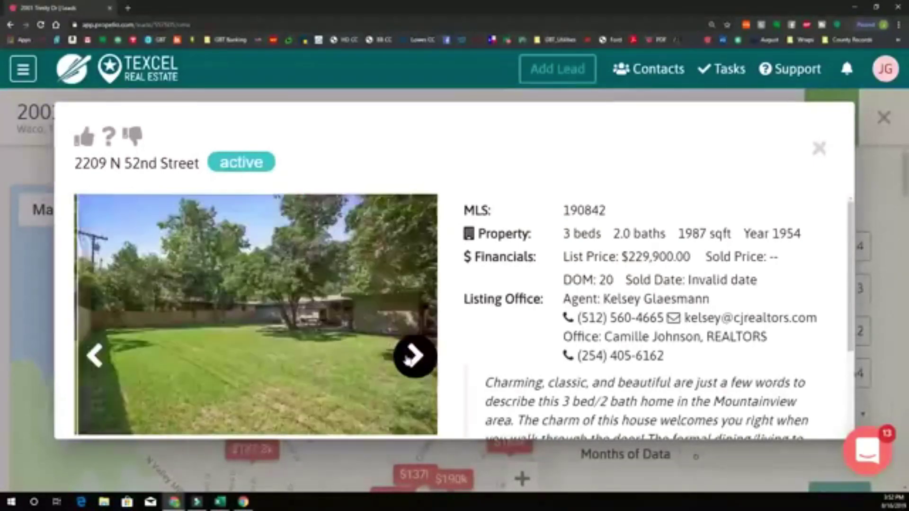
left_click(408, 358)
left_click(409, 359)
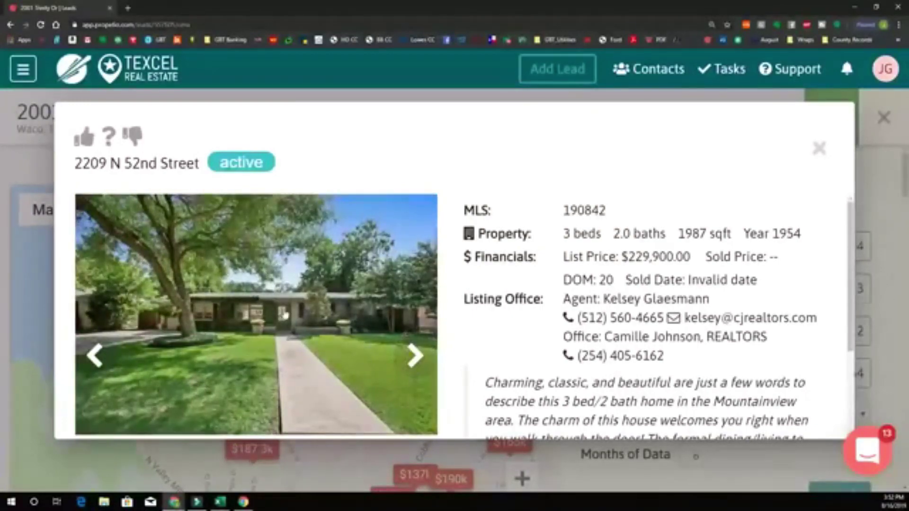
left_click(411, 356)
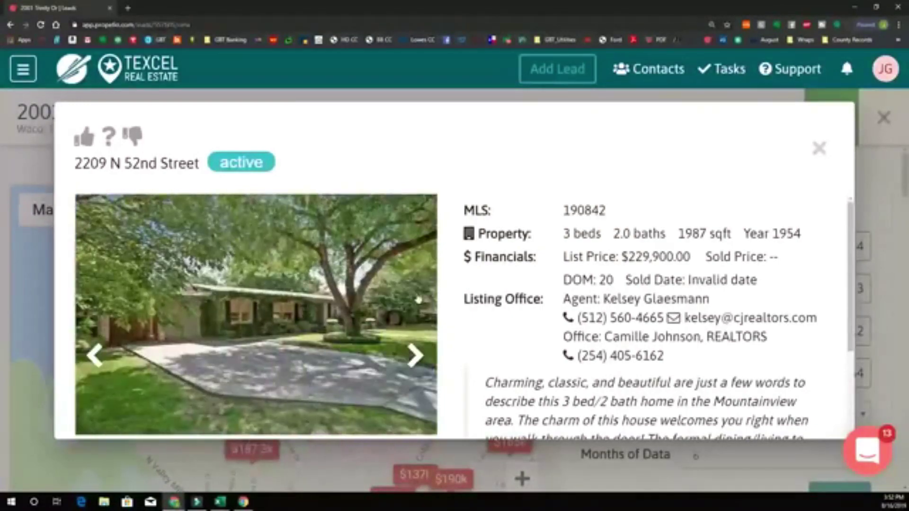
left_click(819, 148)
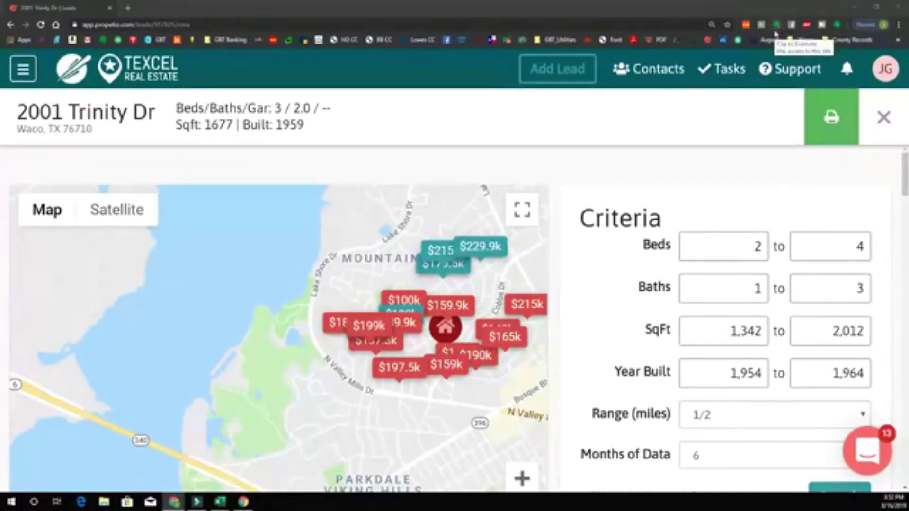
scroll(445, 248, "up", 2)
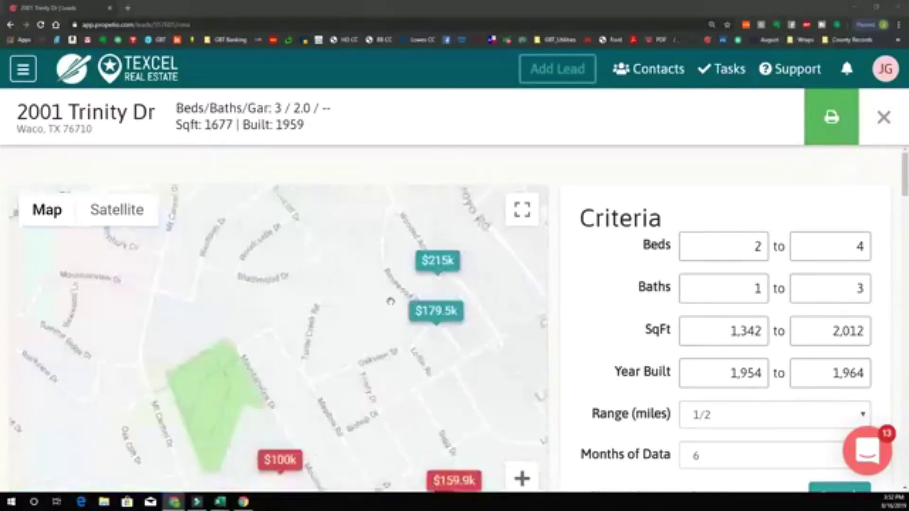
left_click(298, 337)
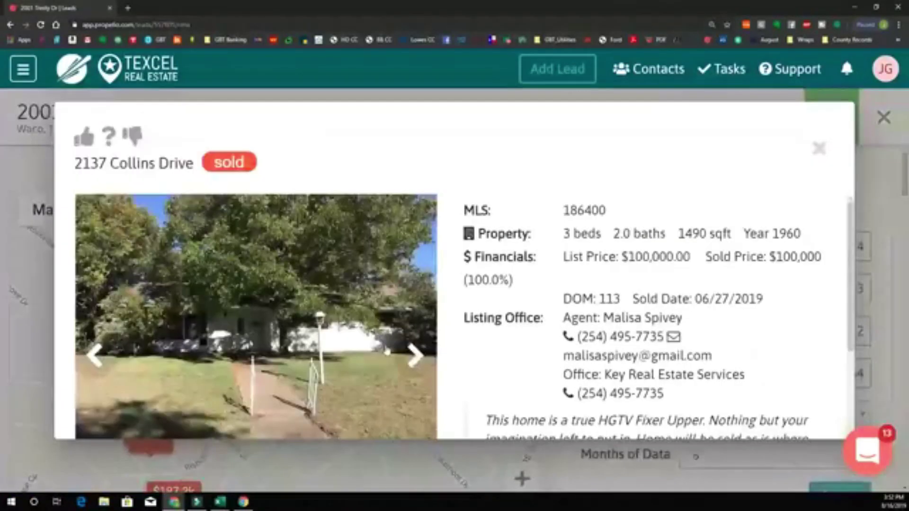
left_click(416, 356)
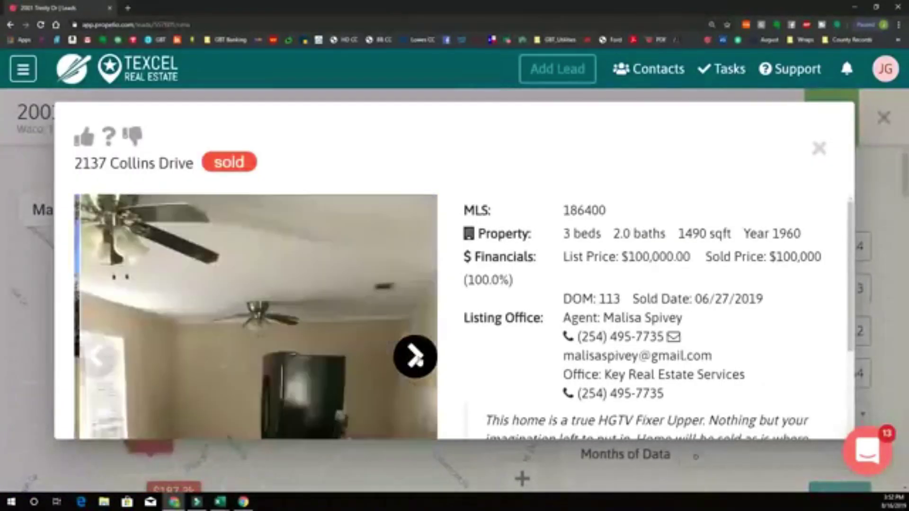
left_click(416, 357)
left_click(415, 357)
scroll(339, 305, "down", 1)
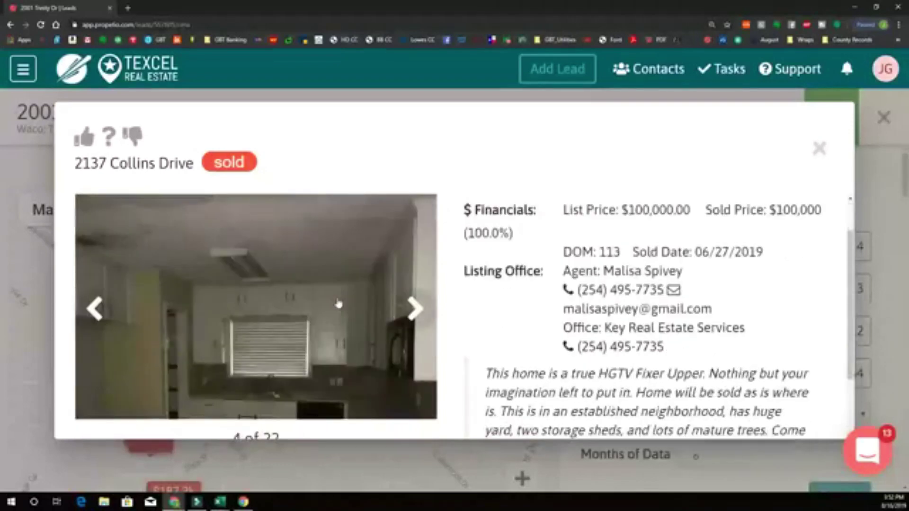
scroll(339, 305, "up", 1)
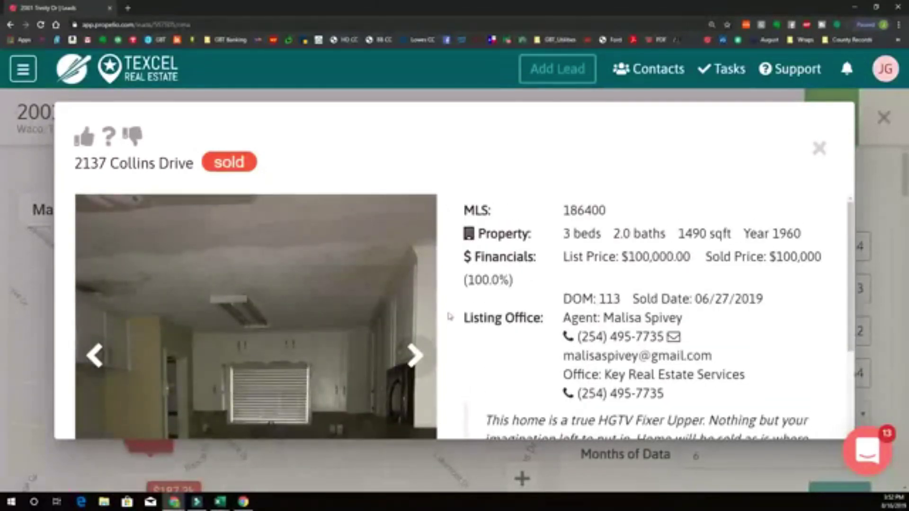
scroll(449, 316, "down", 2)
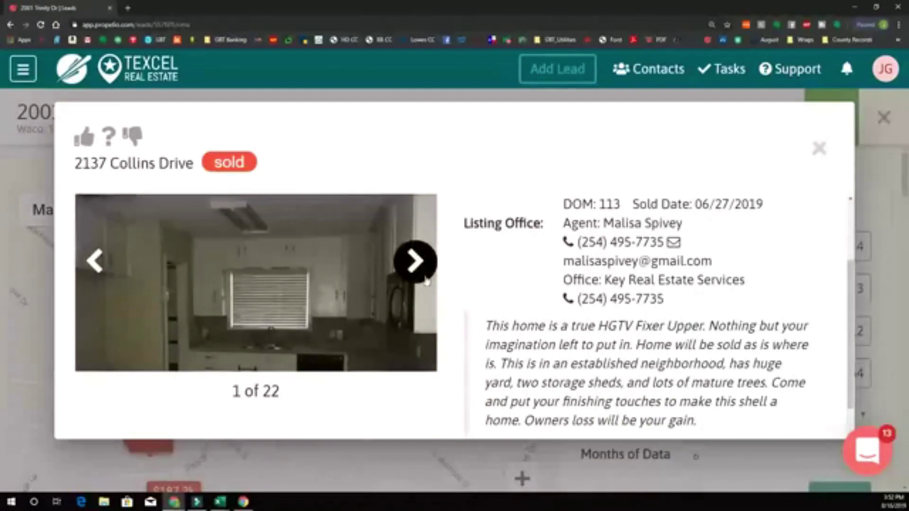
left_click(425, 280)
left_click(425, 280)
left_click(425, 280)
left_click(424, 280)
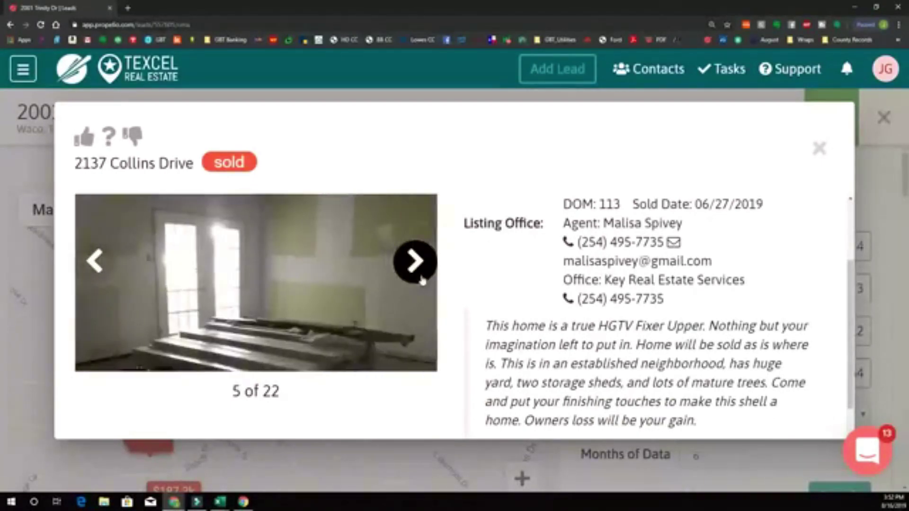
left_click(423, 281)
left_click(423, 281)
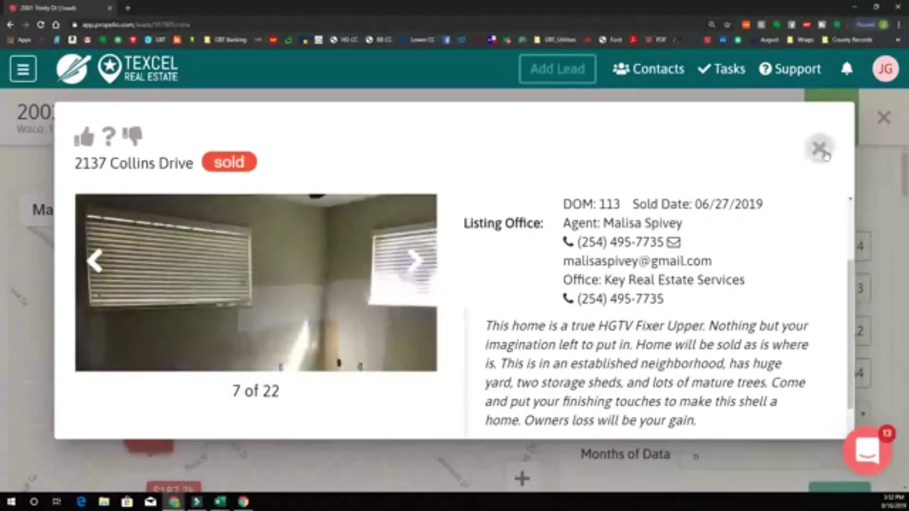
left_click(820, 148)
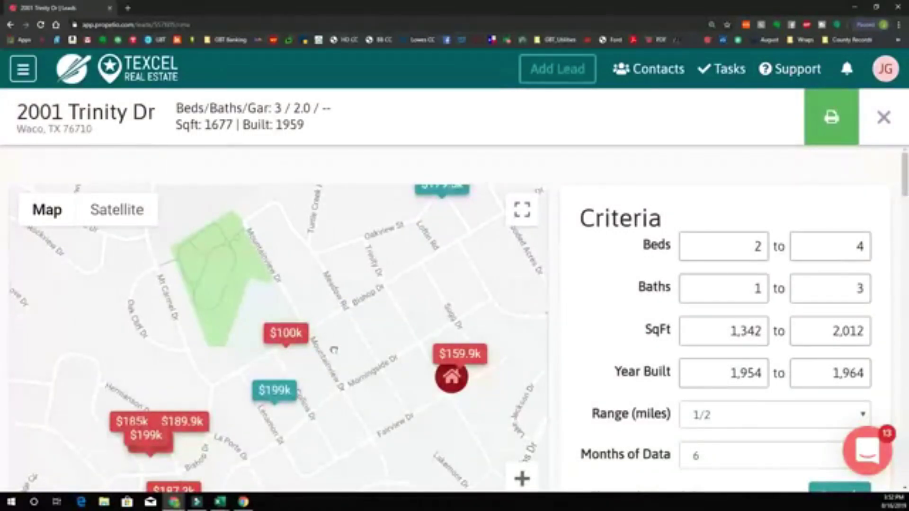